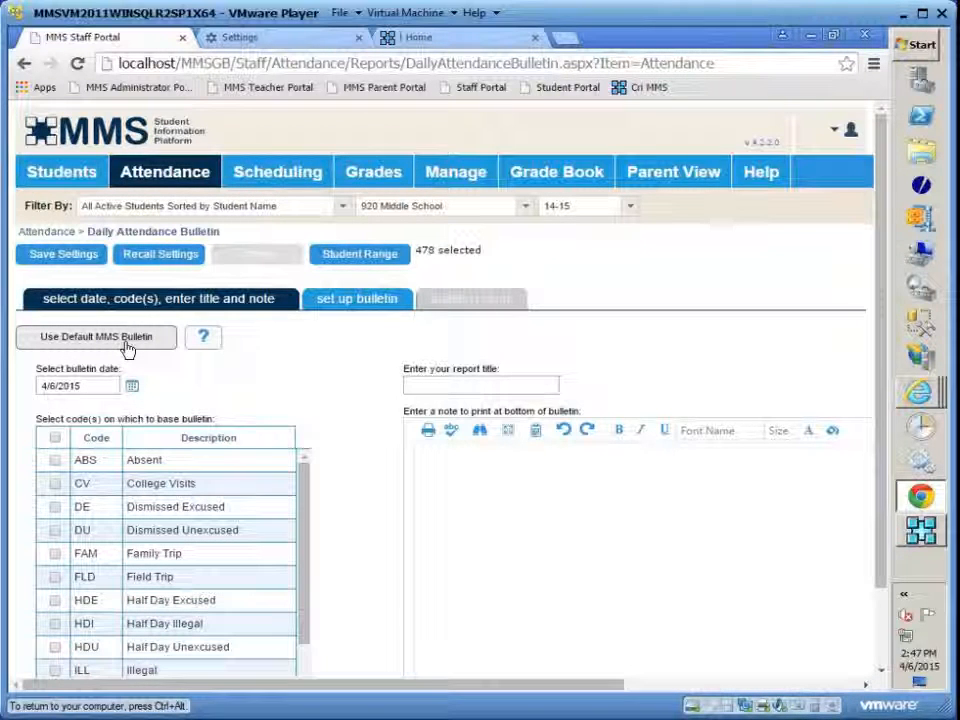
Switch the school to 910 High School and load the default MMS bulletin settings
click(525, 206)
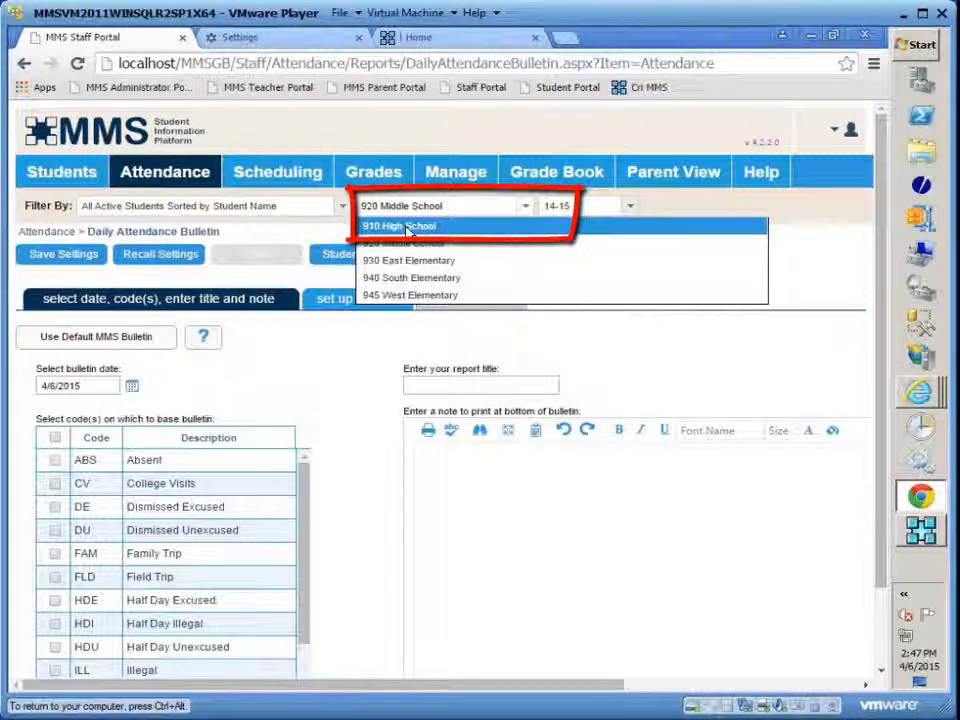
click(406, 228)
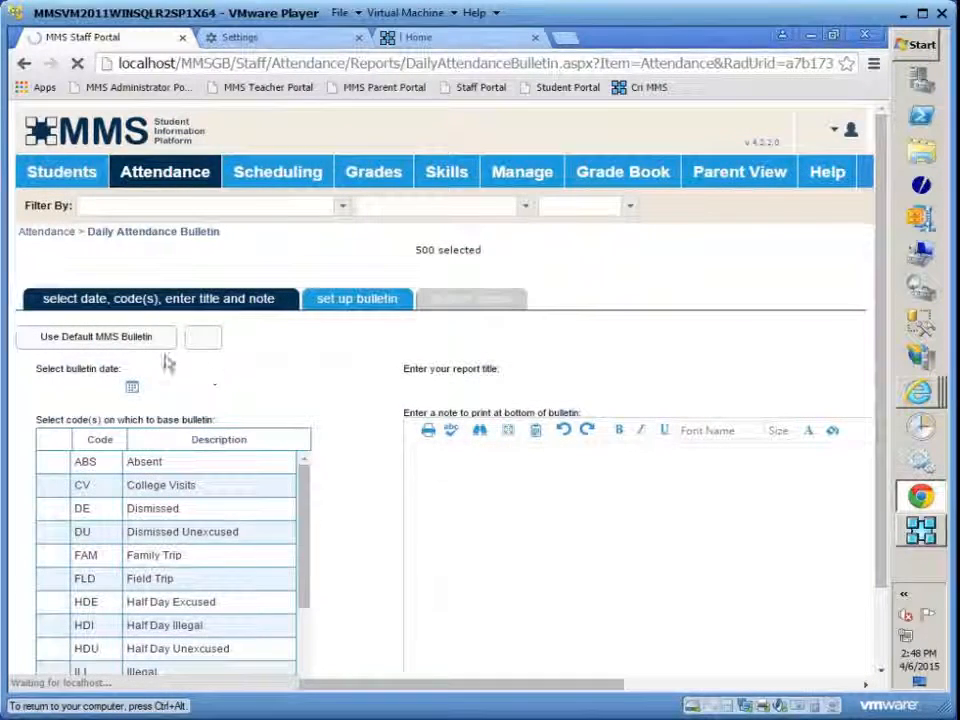
click(111, 342)
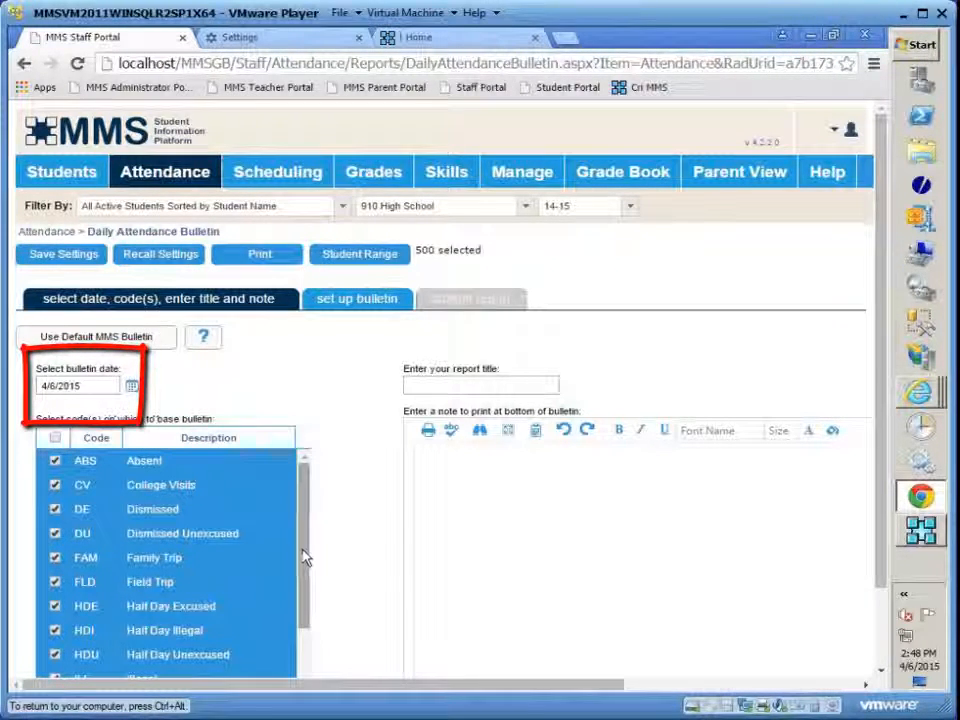
Exclude the codes ILL, SIC, TUE and TEX from the attendance codes the bulletin is based on
drag(306, 561, 296, 646)
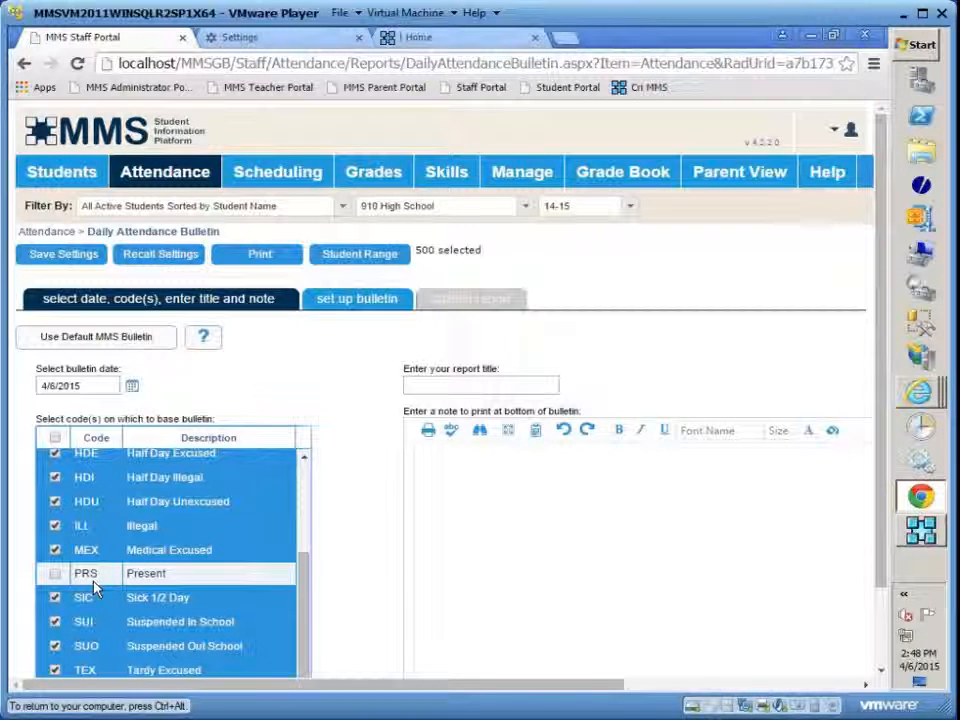
click(55, 525)
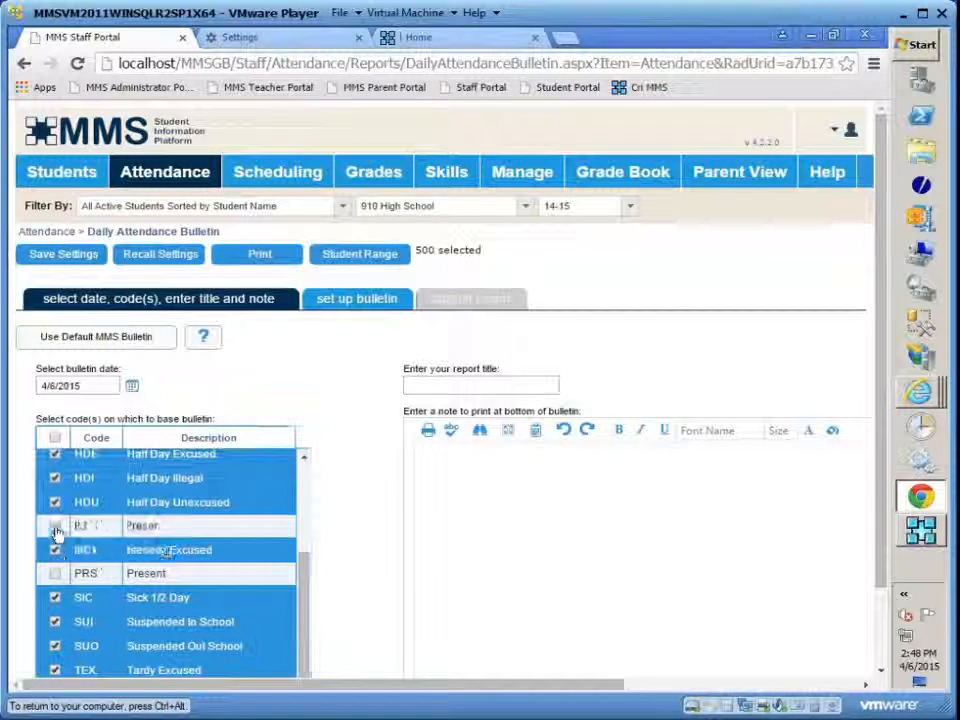
click(55, 597)
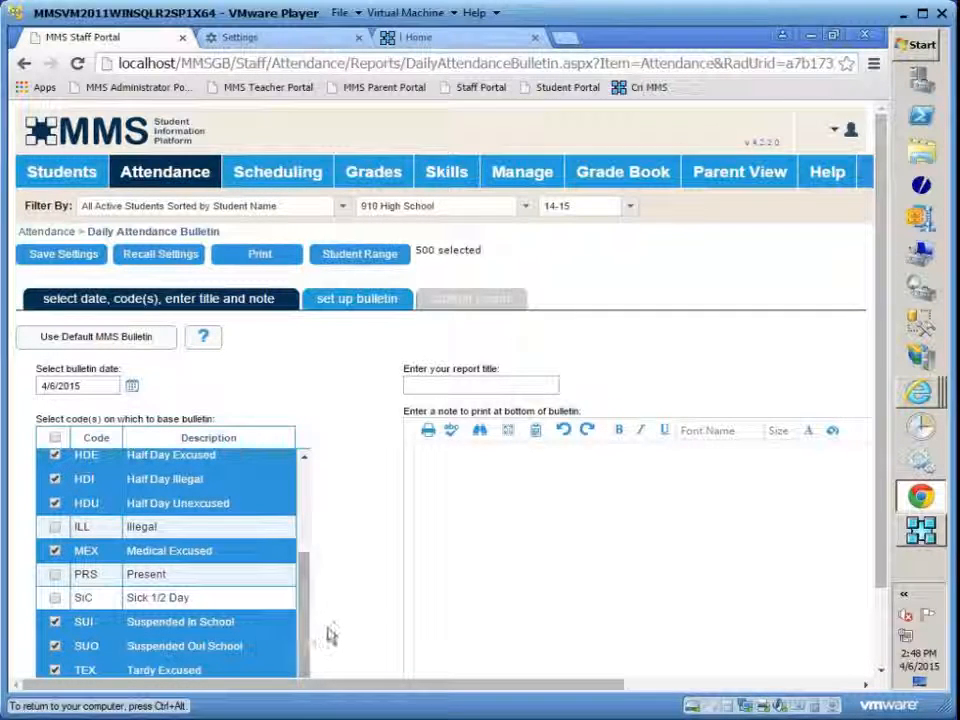
scroll(340, 630, down, 2)
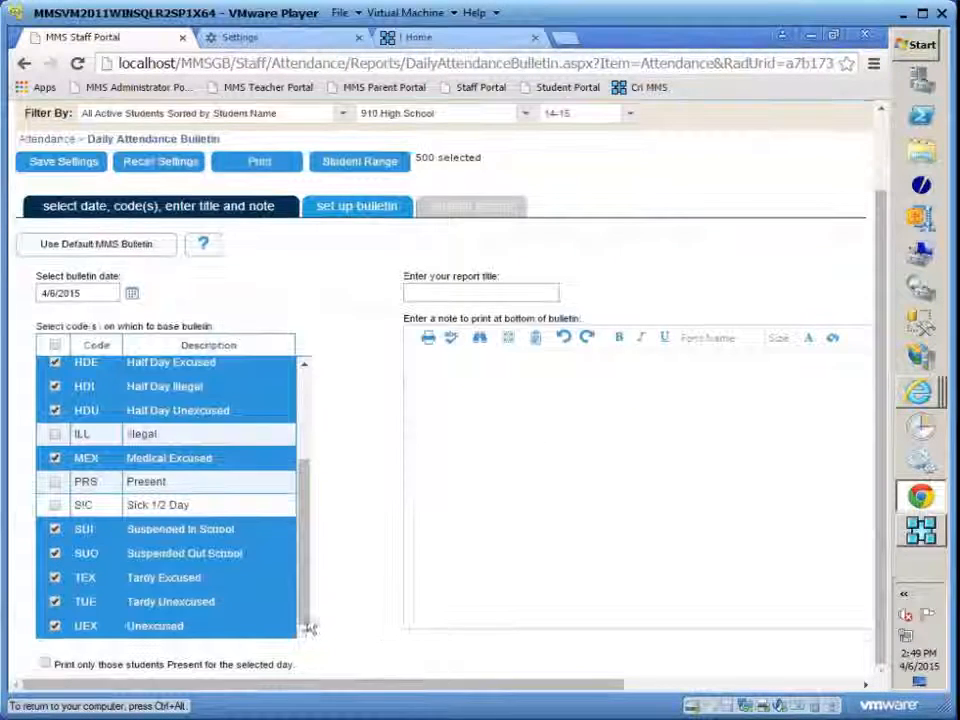
click(55, 601)
click(55, 578)
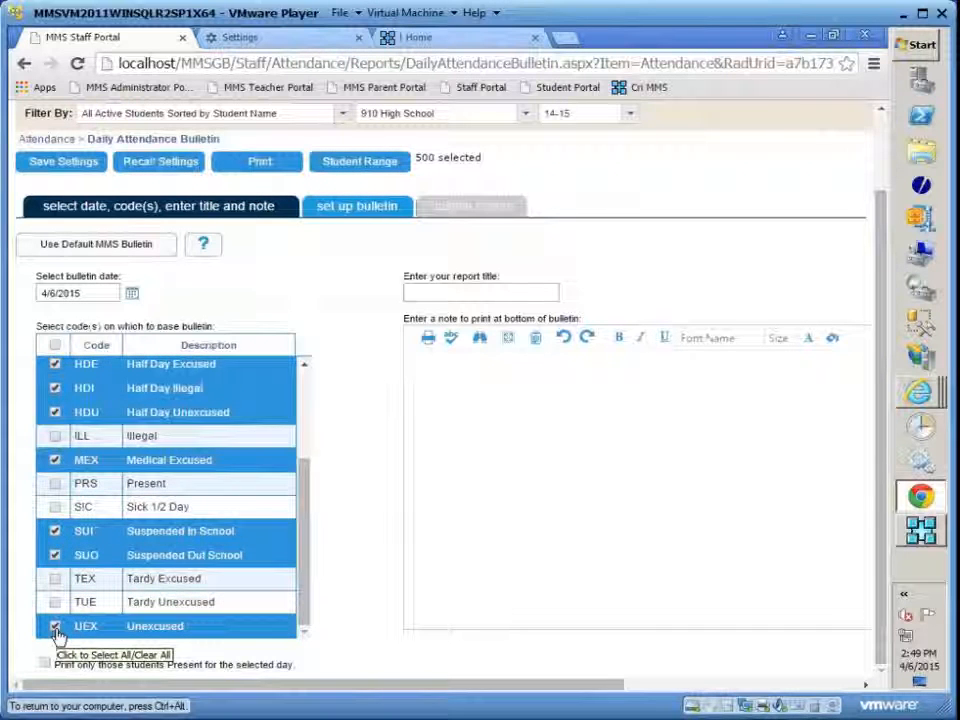
Exclude the half-day codes HDI, HDU and HDE from the bulletin's attendance codes
scroll(303, 507, up, 2)
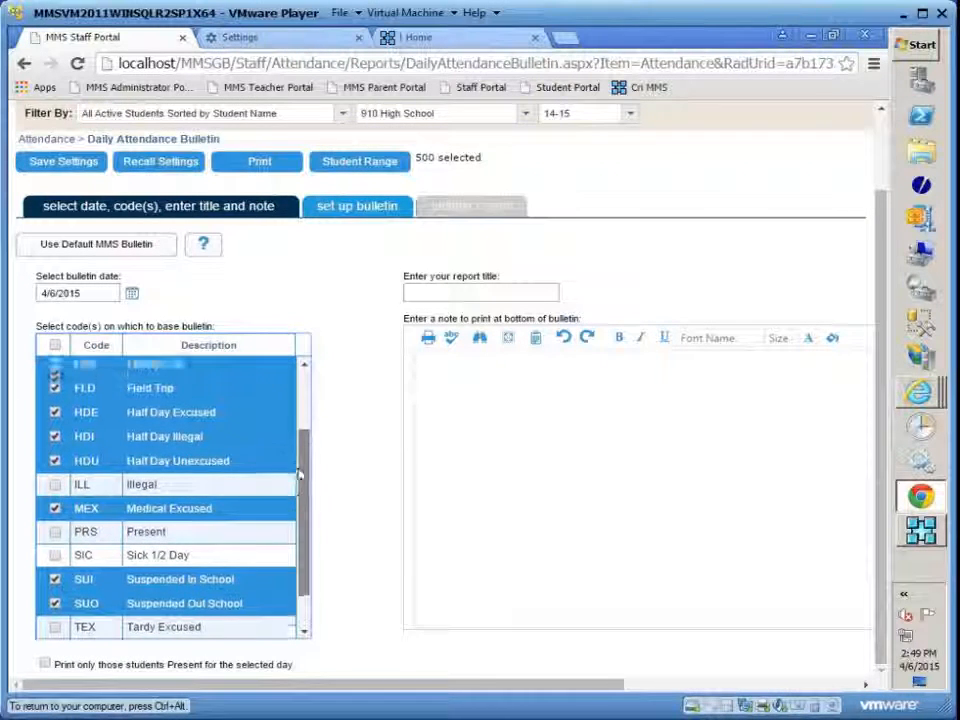
click(55, 446)
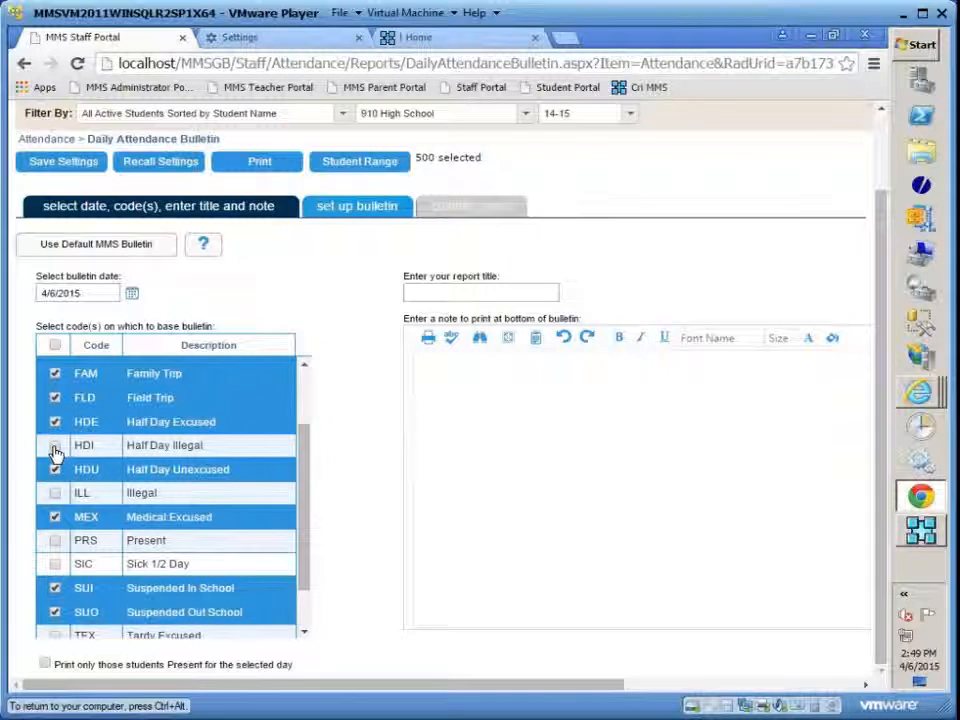
click(55, 469)
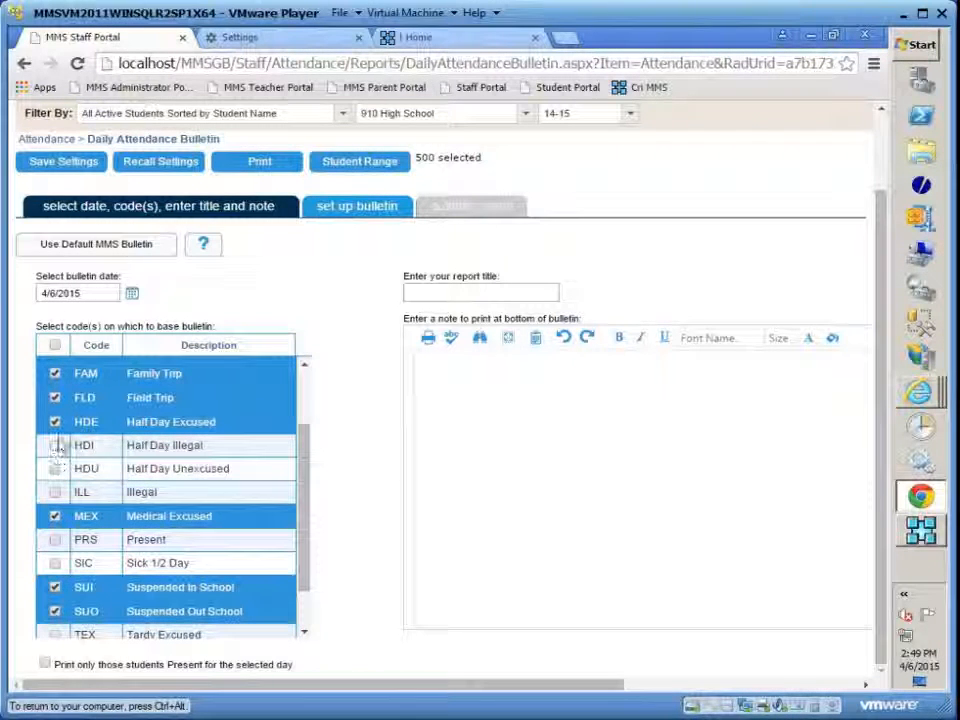
click(55, 421)
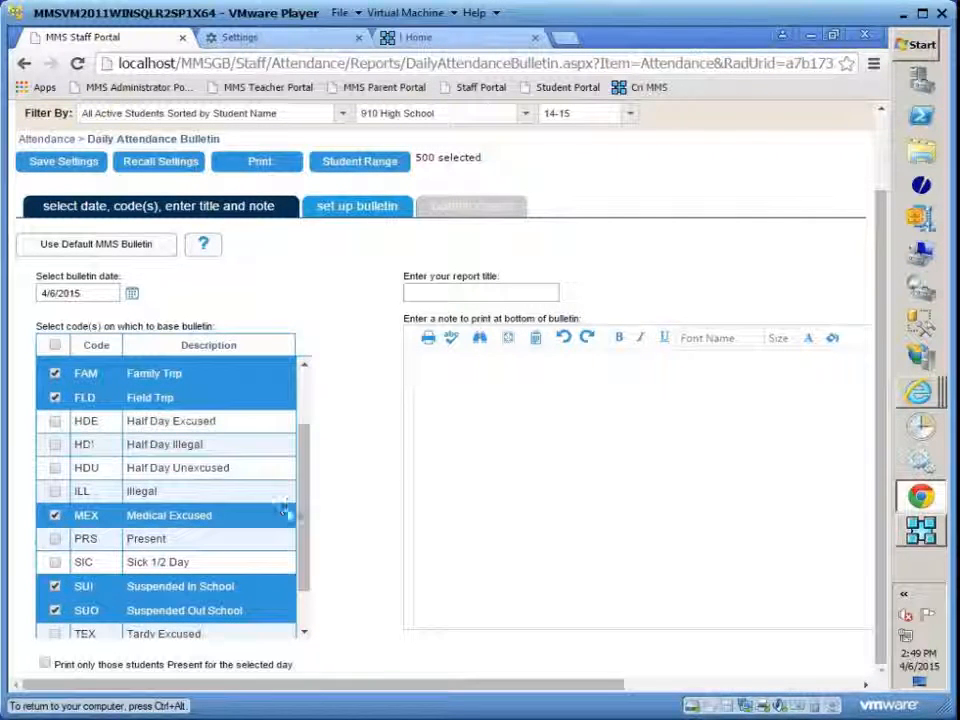
drag(304, 531, 313, 457)
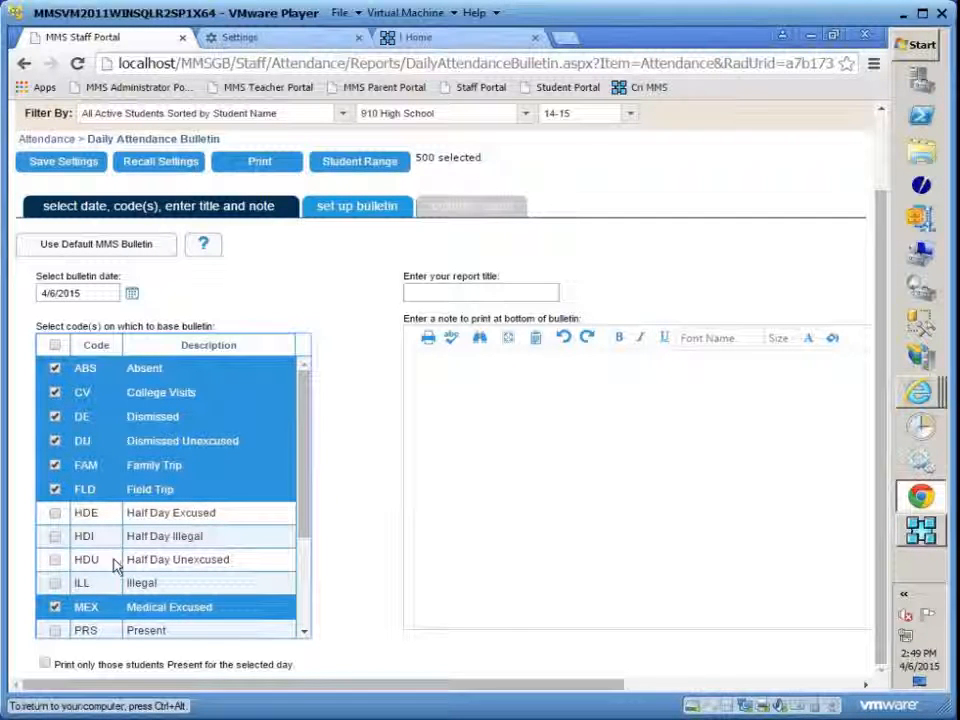
click(56, 514)
click(56, 538)
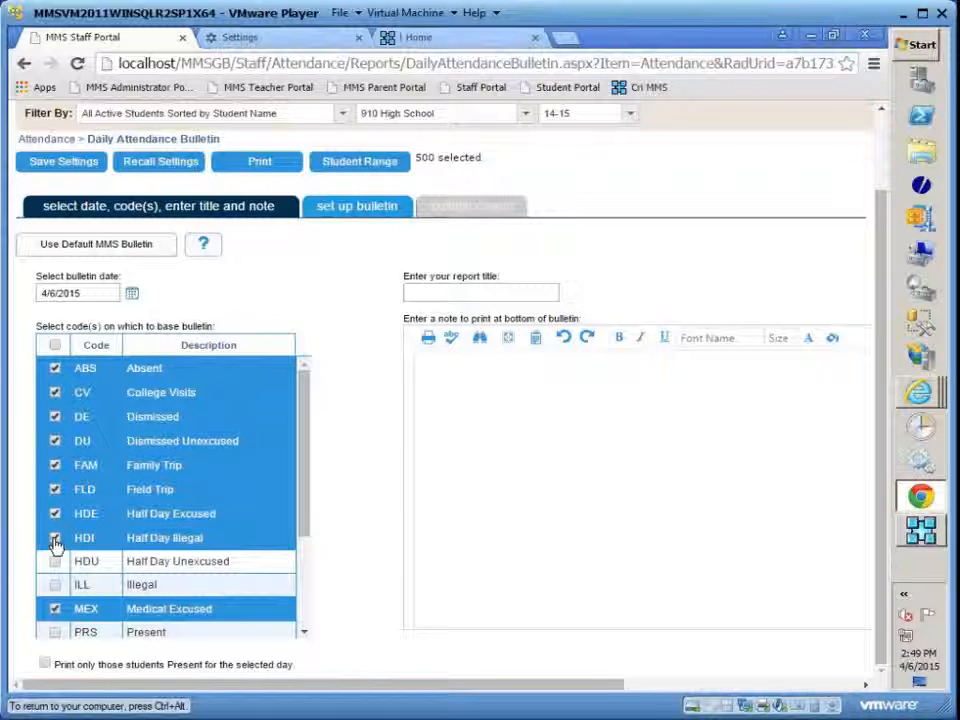
click(56, 537)
click(55, 513)
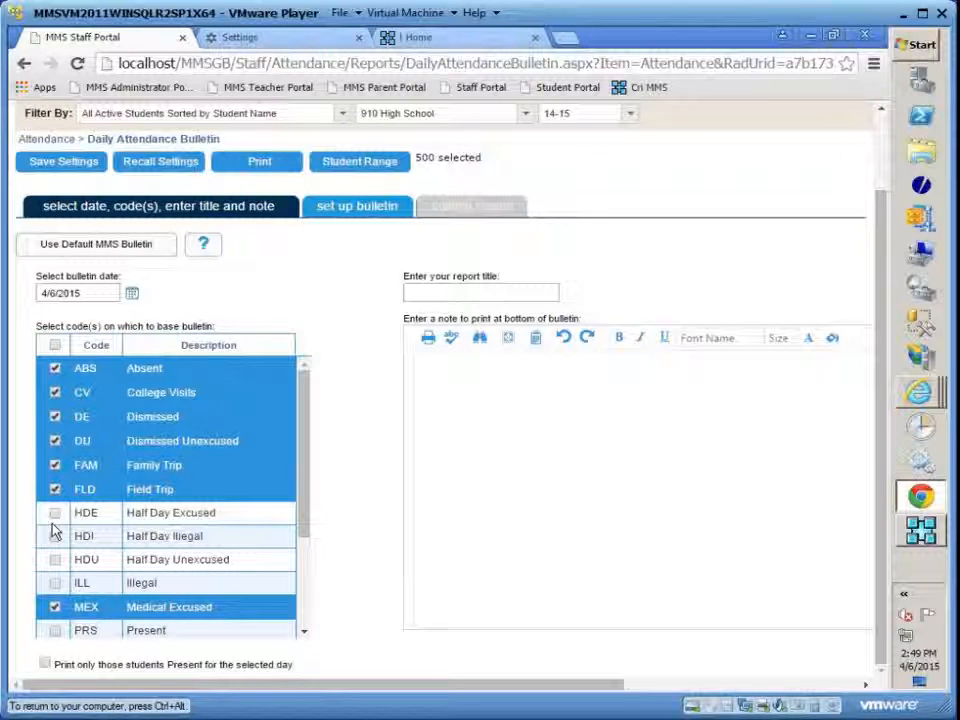
Enter "MMS Wild Cats!" as the report title
click(513, 300)
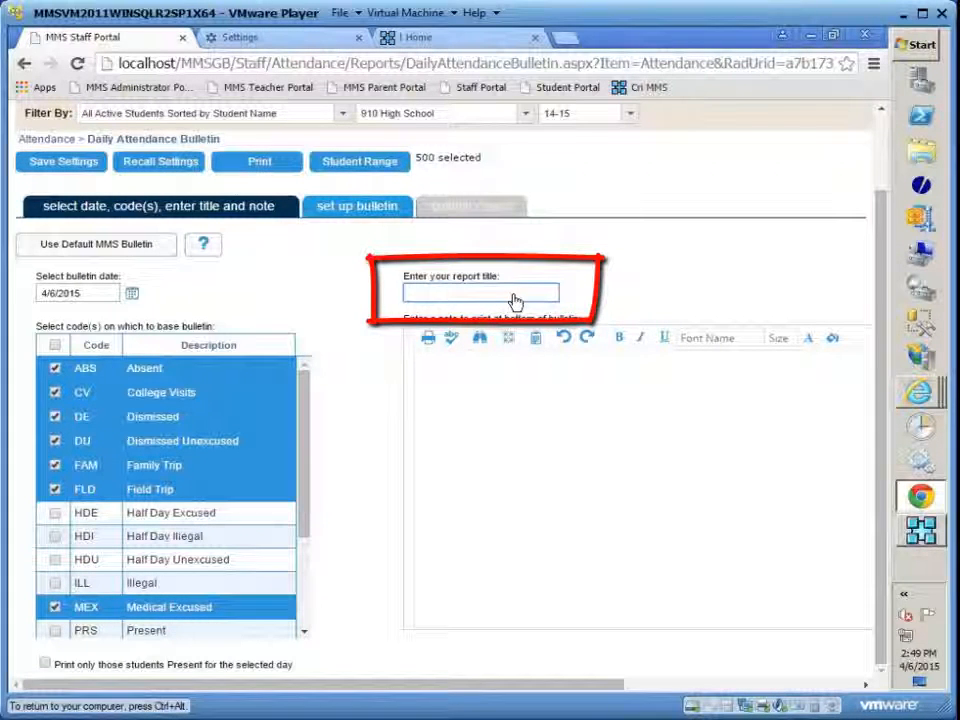
text(MM)
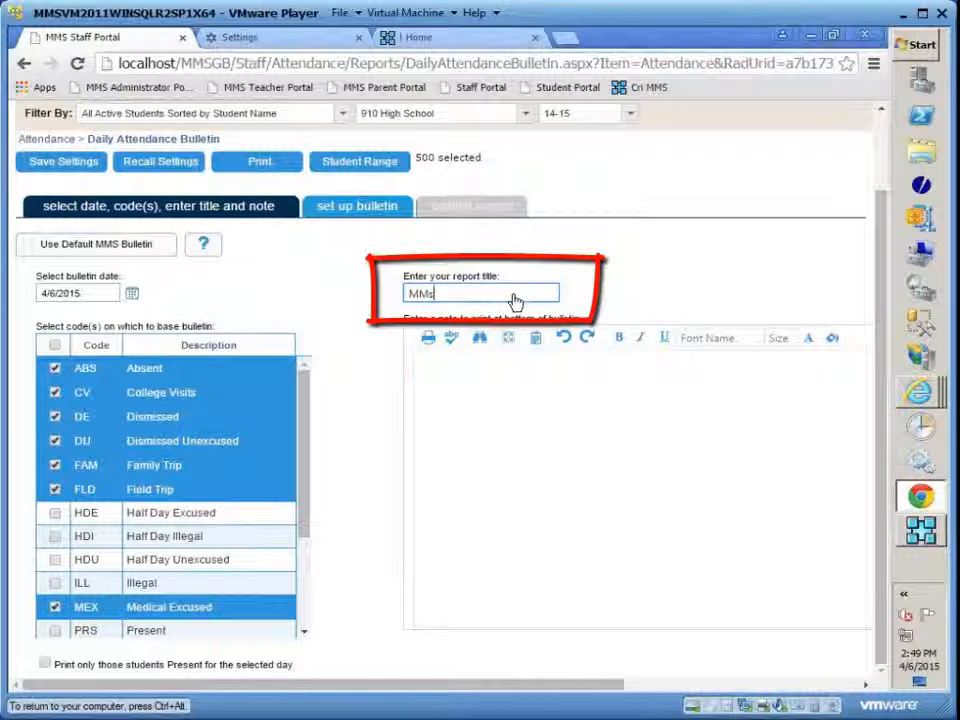
text(s)
key(BackSpace)
text(S )
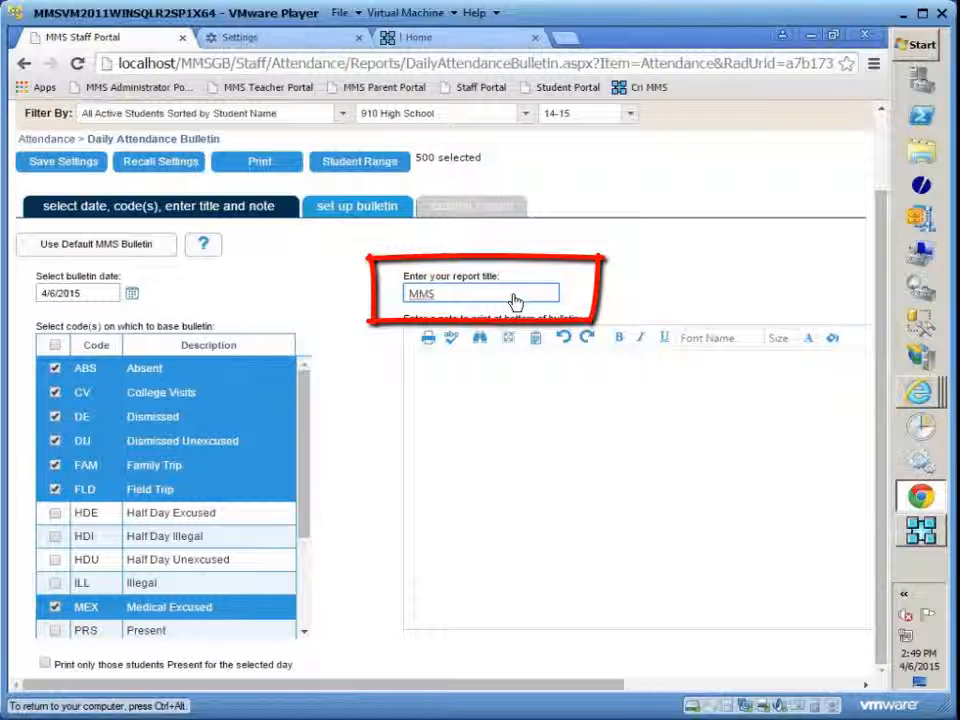
text(Wild Cats)
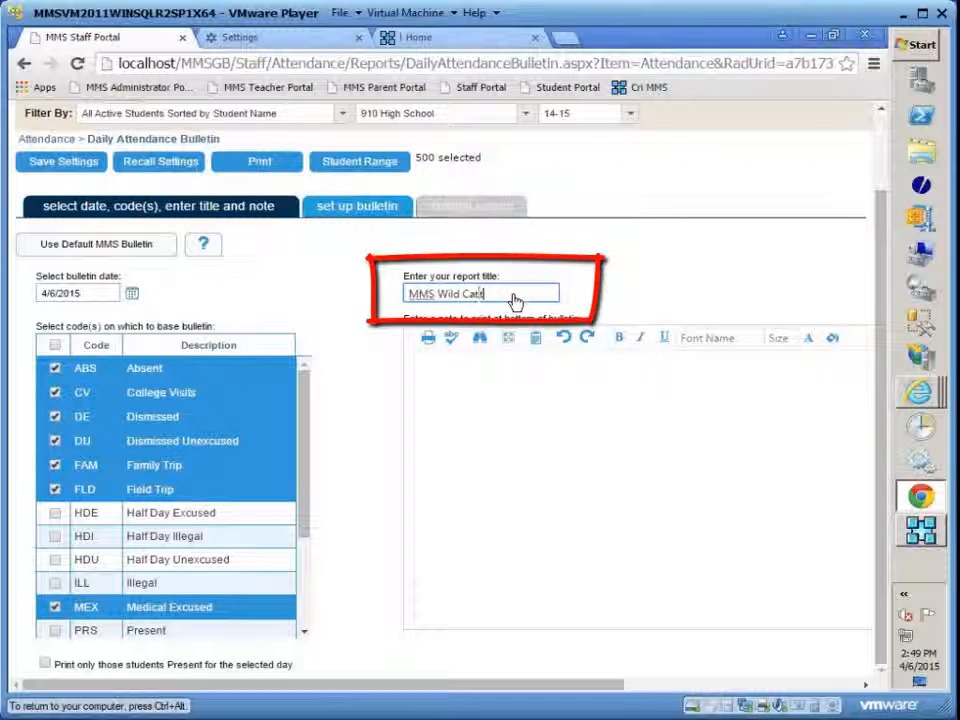
text(!)
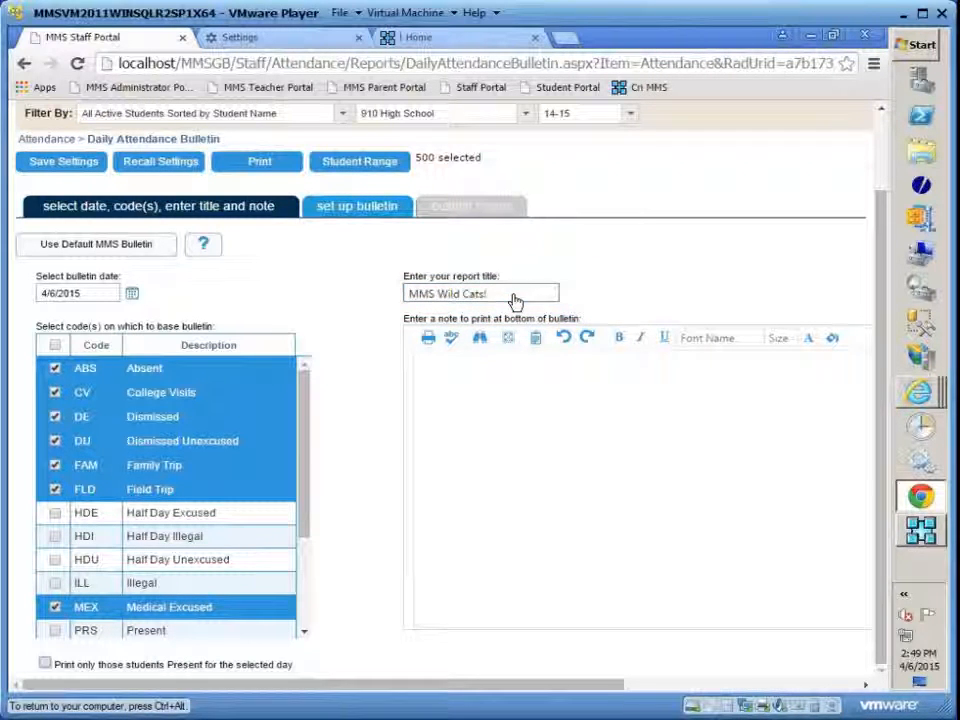
Add the bottom note "This is the optional text that will display on the bottom of the Daily Bulletin."
click(462, 364)
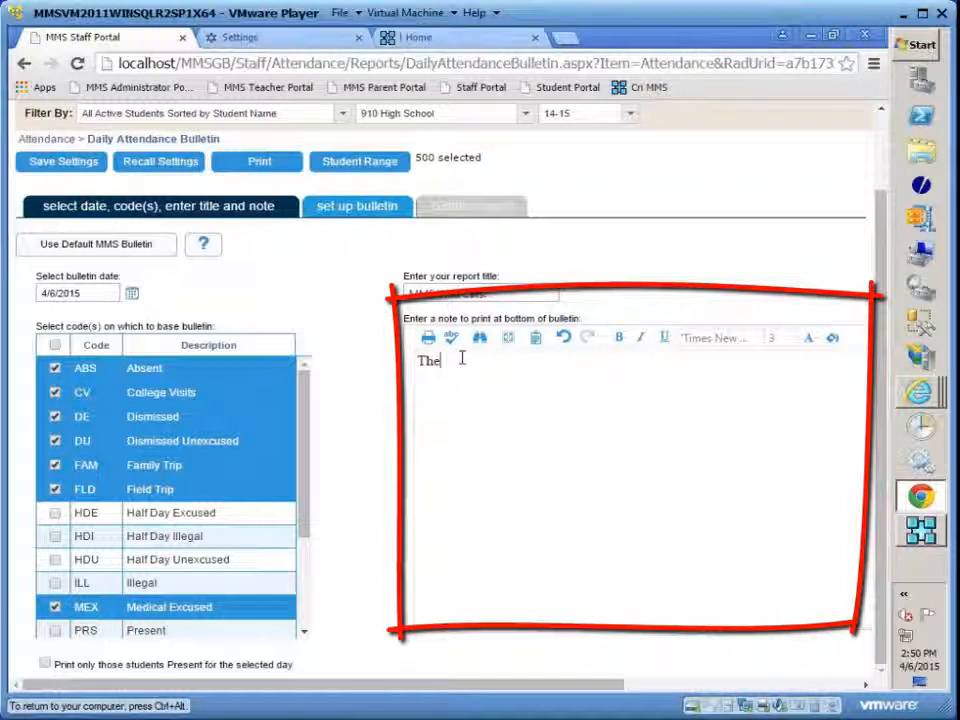
key(BackSpace)
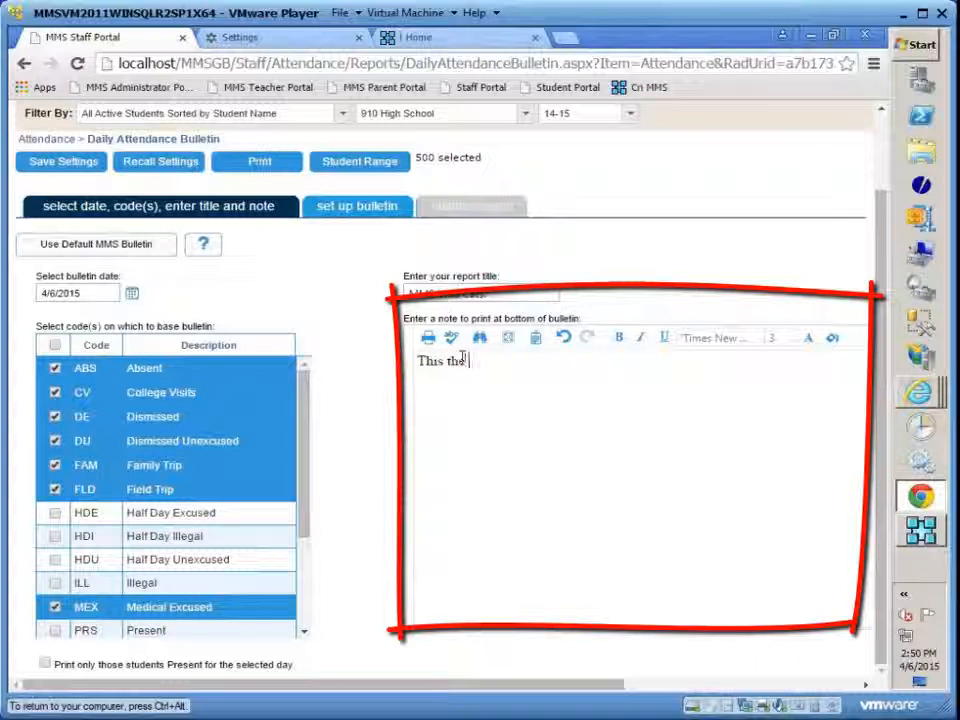
key(BackSpace)
key(BackSpace)
text(is the optio)
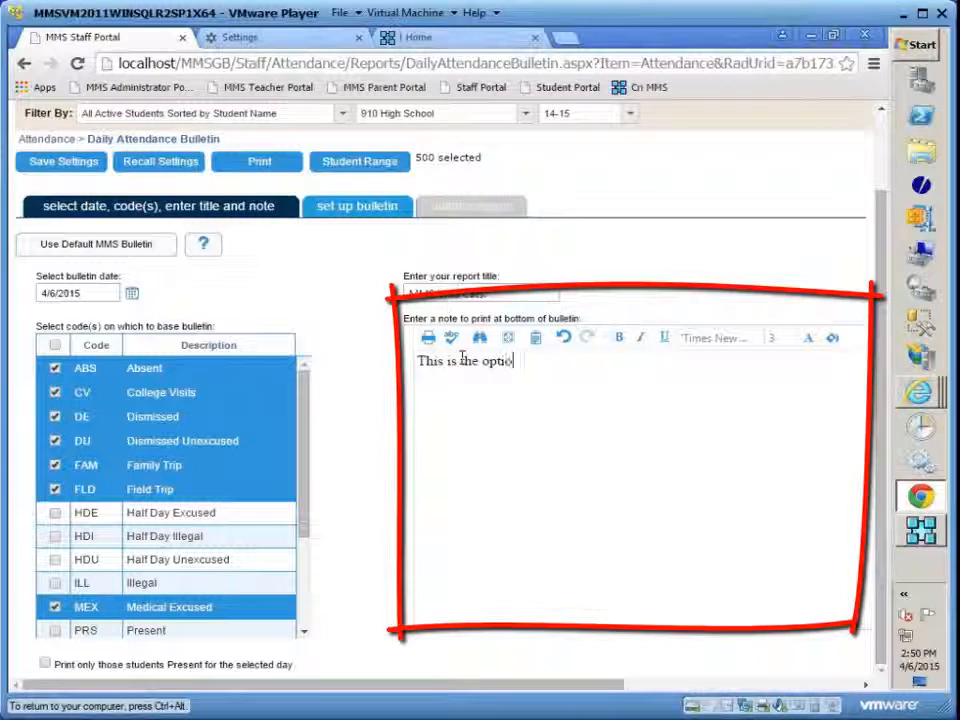
text(nal )
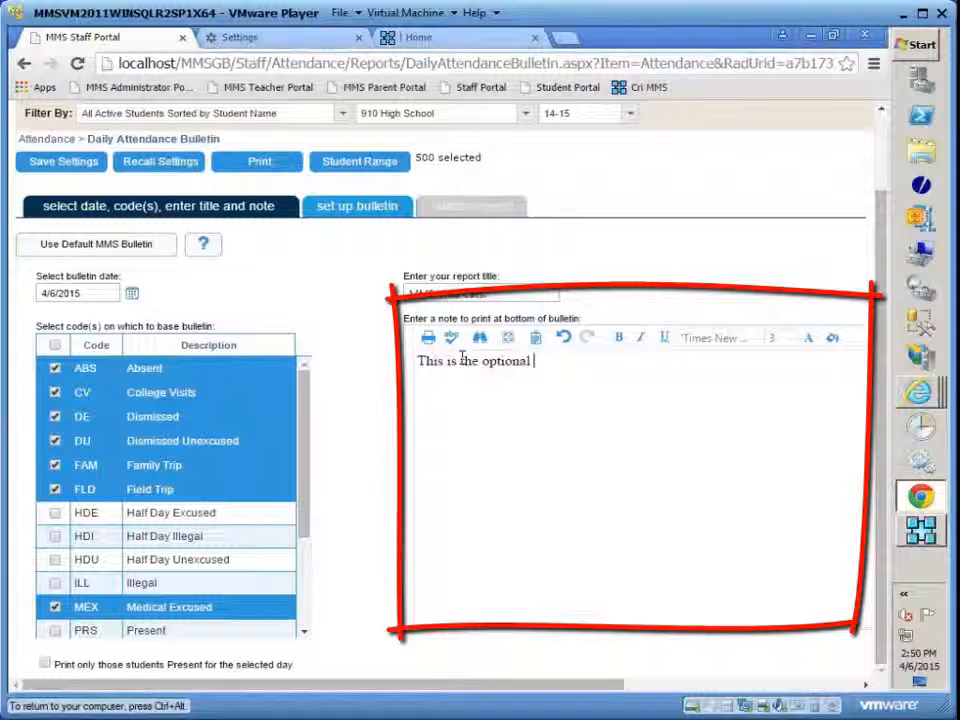
text(text that)
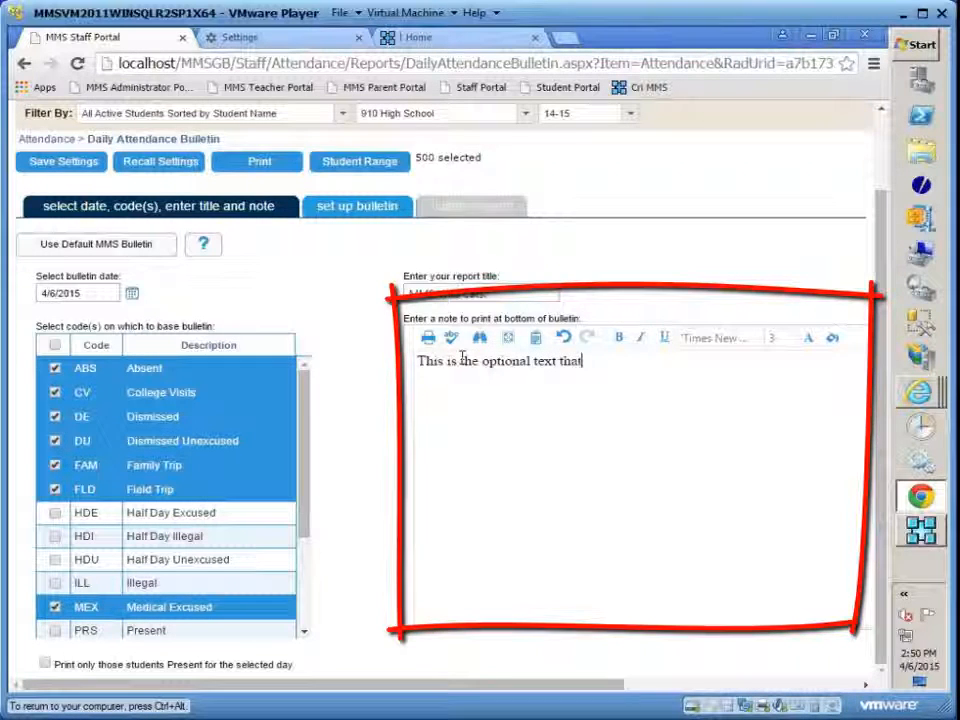
text( will display o)
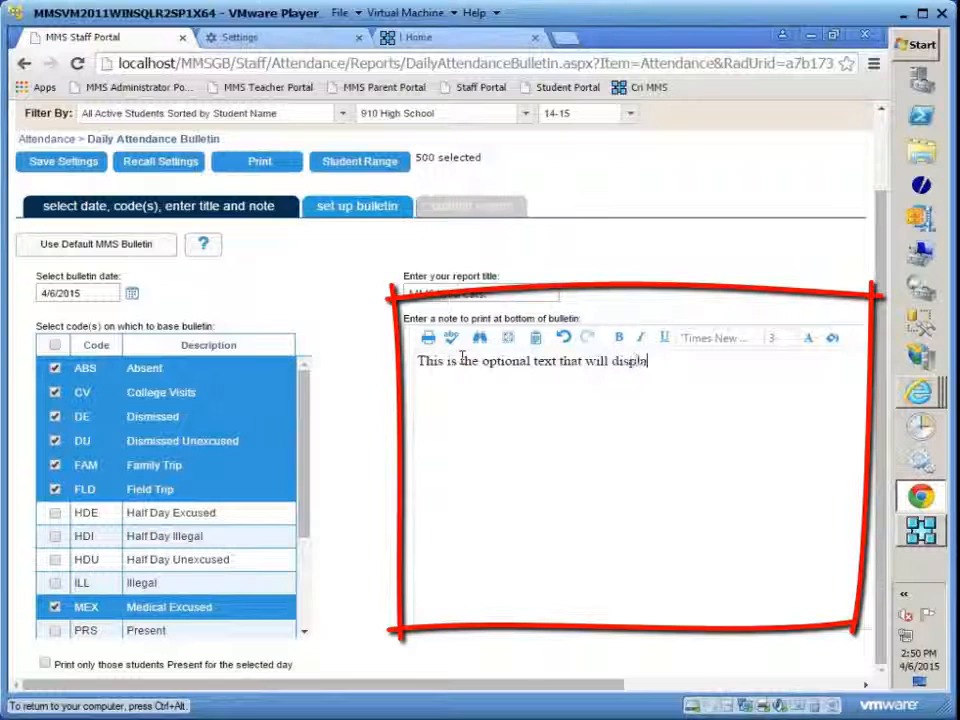
text(n the bot)
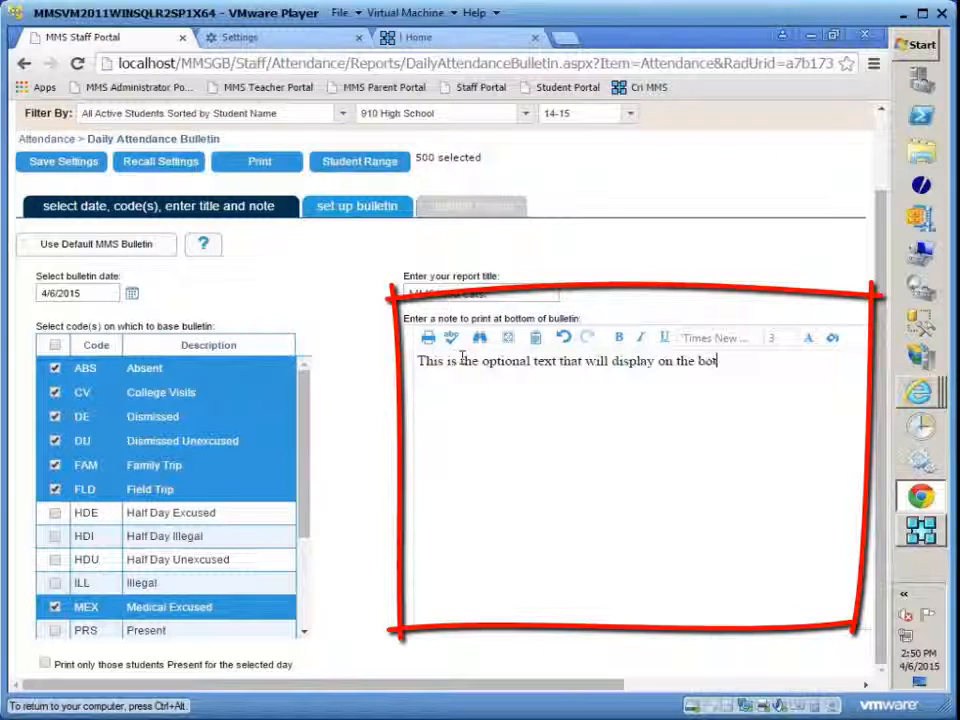
text(tom)
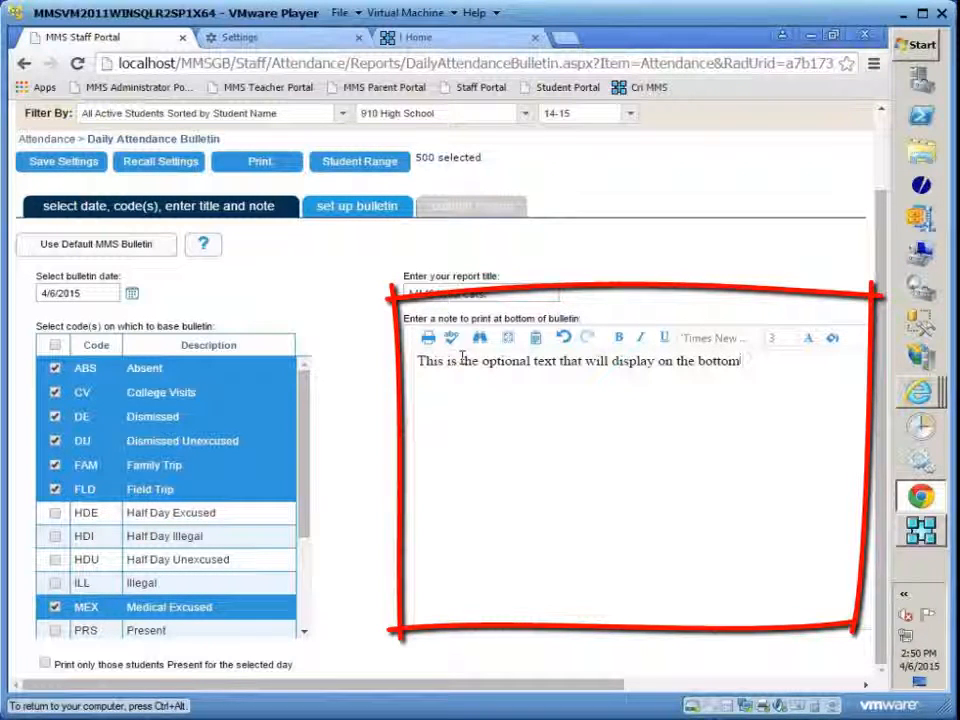
text( of the)
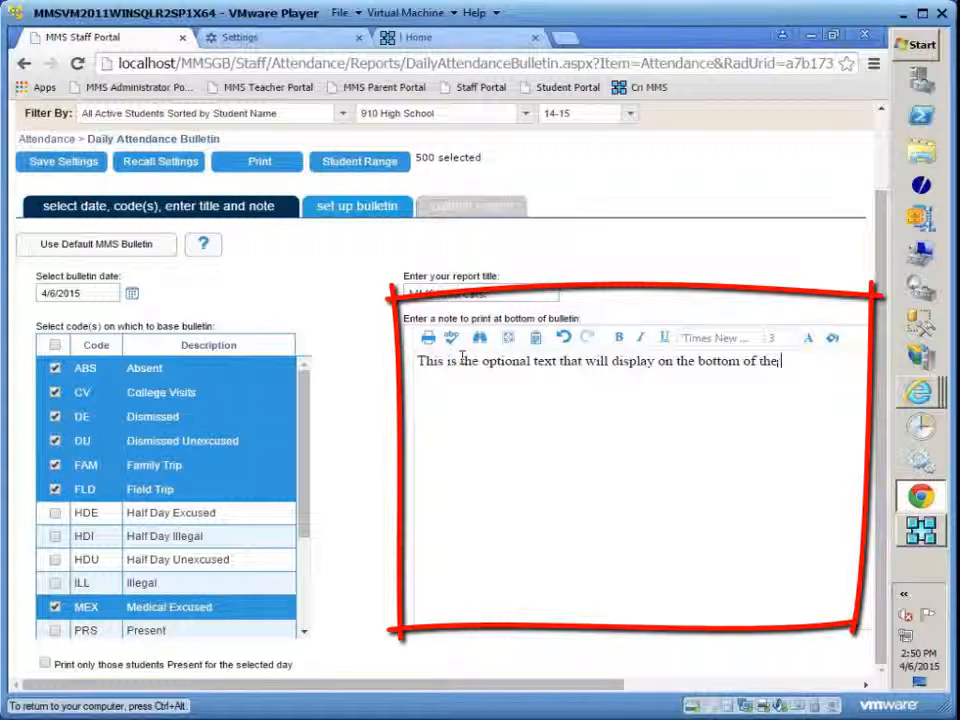
text( Dai)
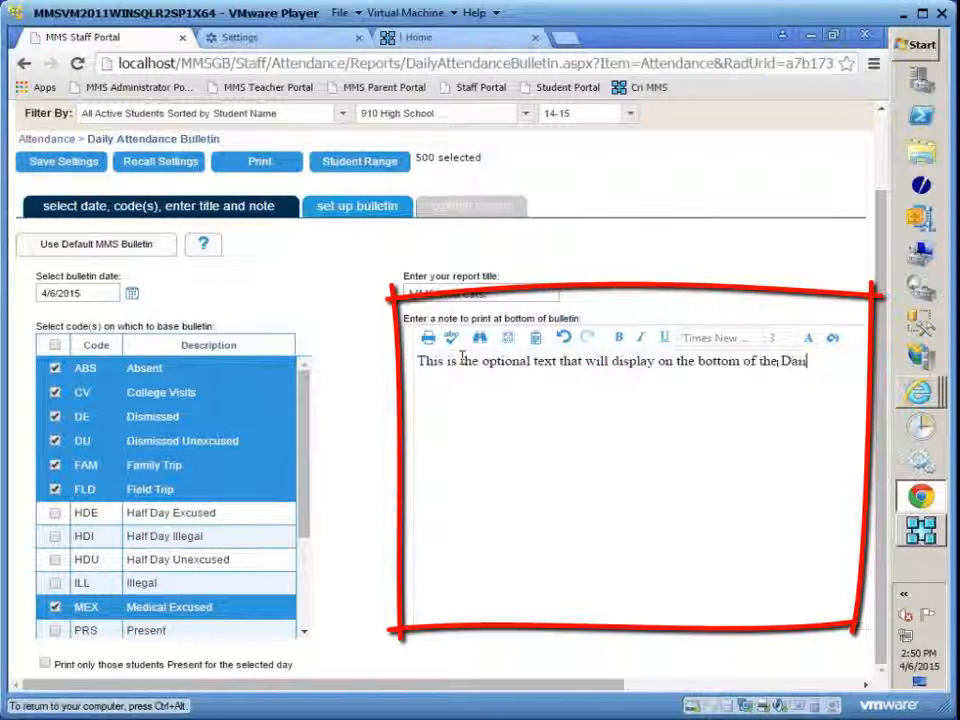
text(ly Bu)
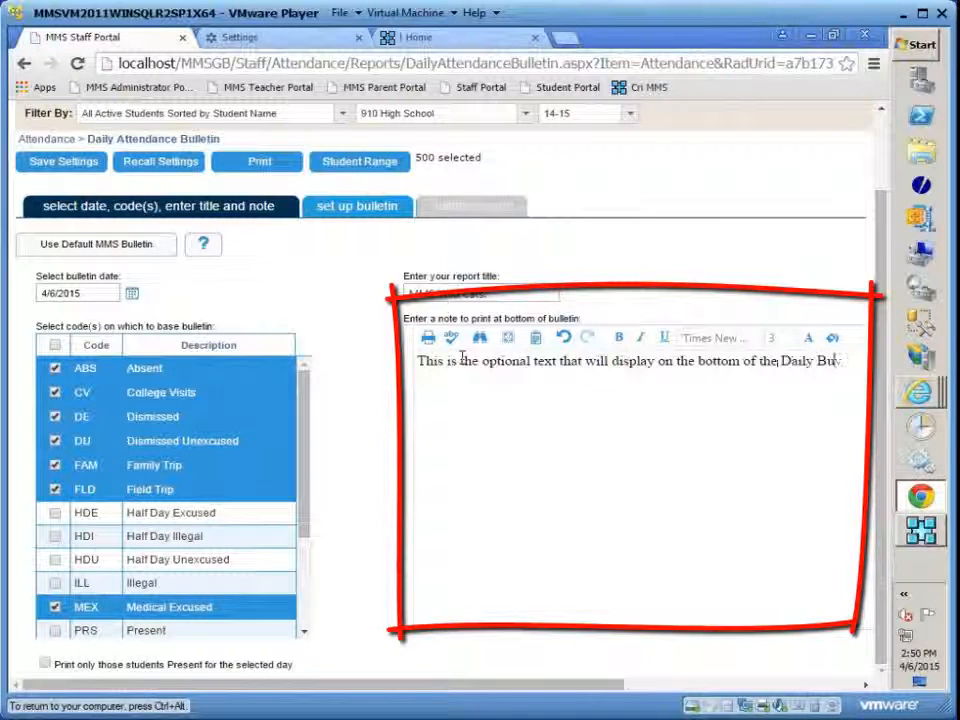
text(lletin)
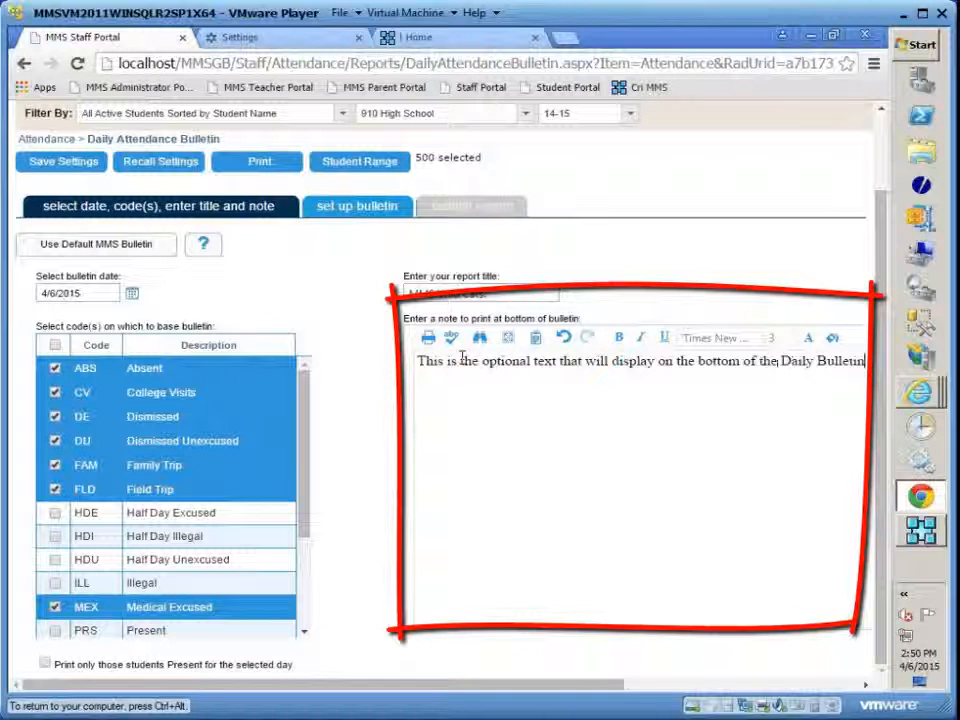
text(.)
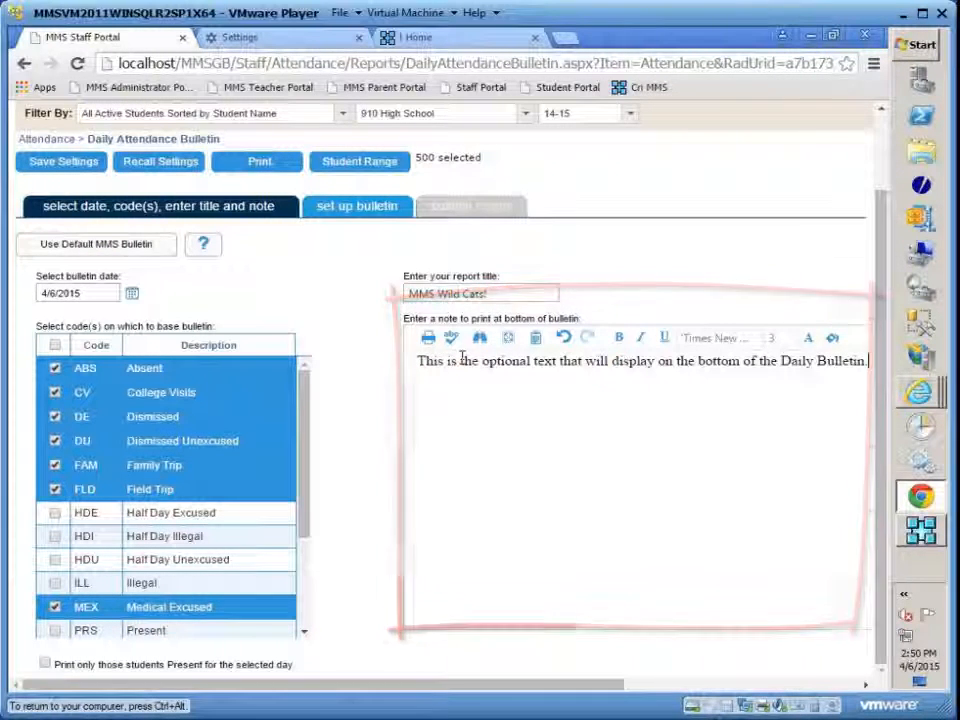
Review the bulletin setup's selected fields, character limits and formatting options, and generate the bulletin report
click(338, 212)
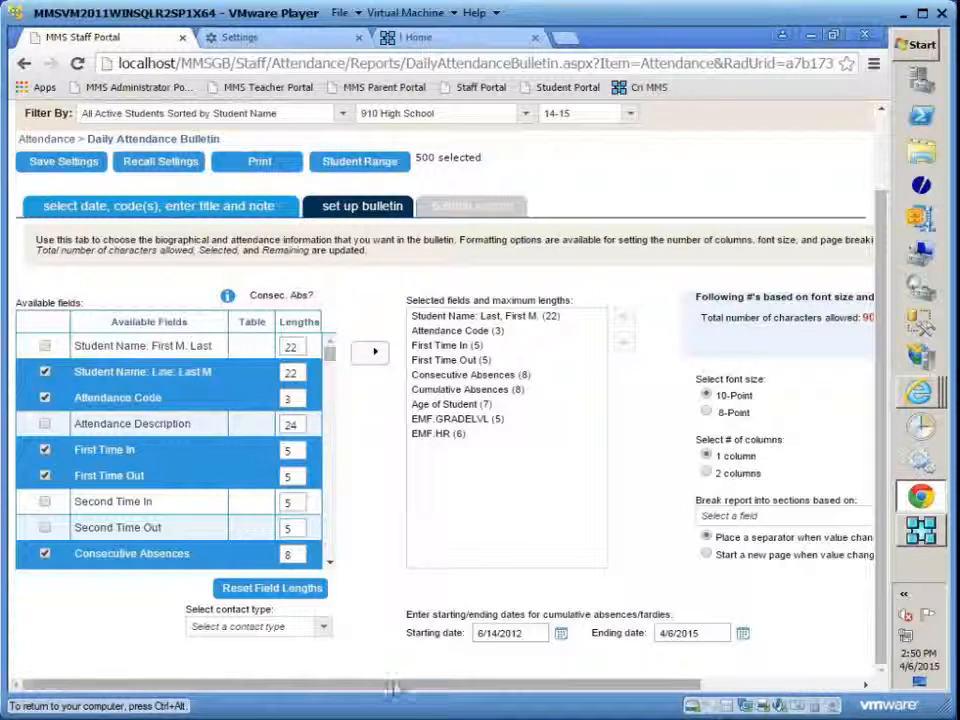
drag(326, 686, 562, 690)
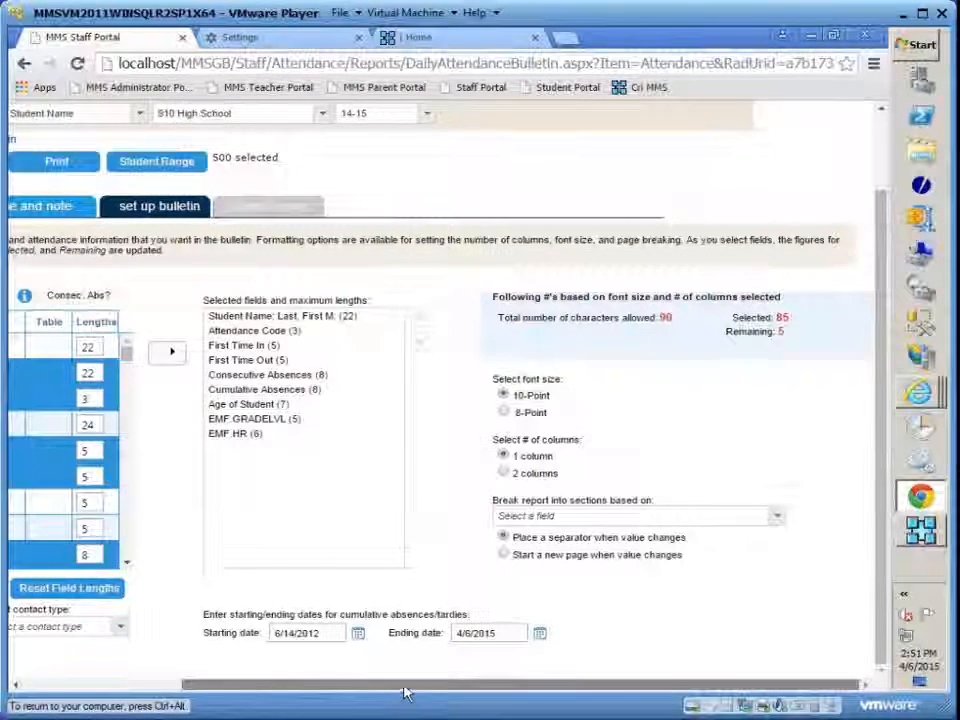
drag(404, 686, 240, 686)
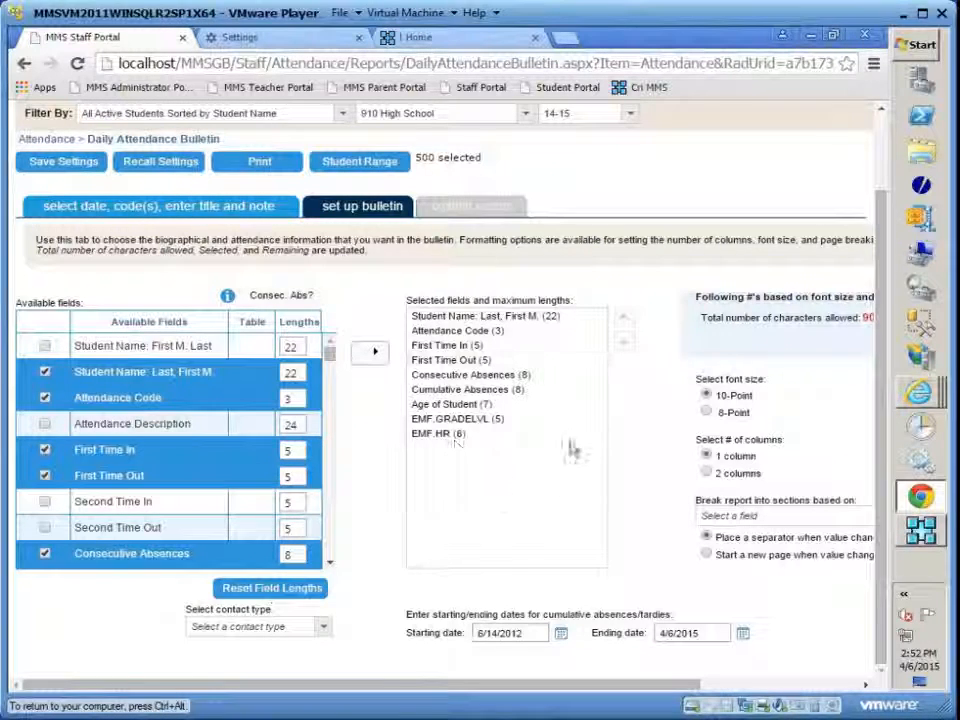
drag(535, 688, 667, 688)
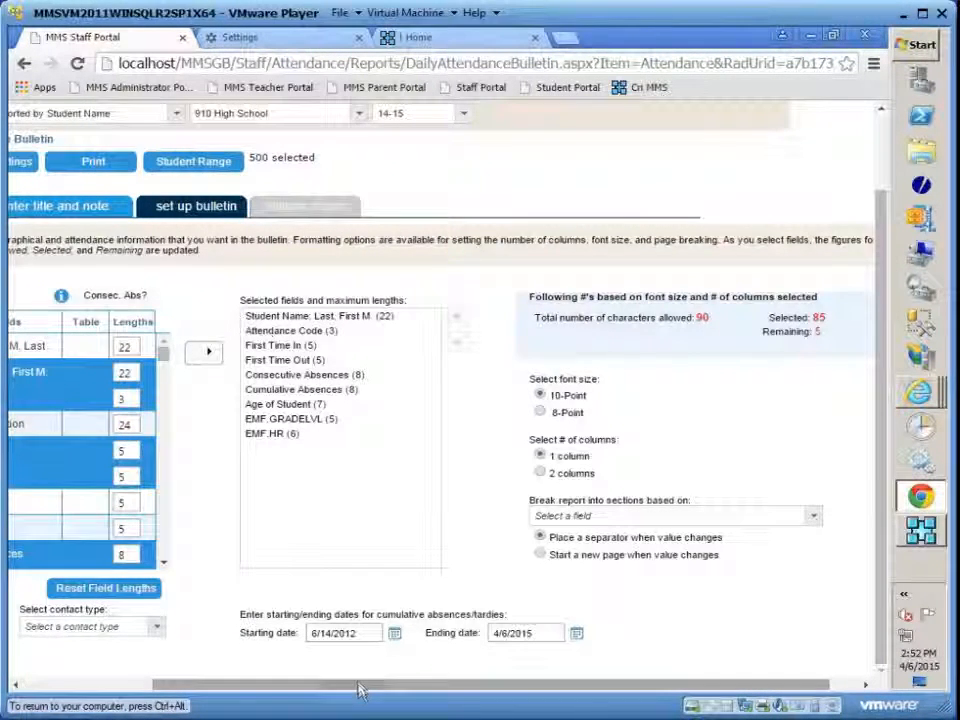
drag(360, 690, 283, 686)
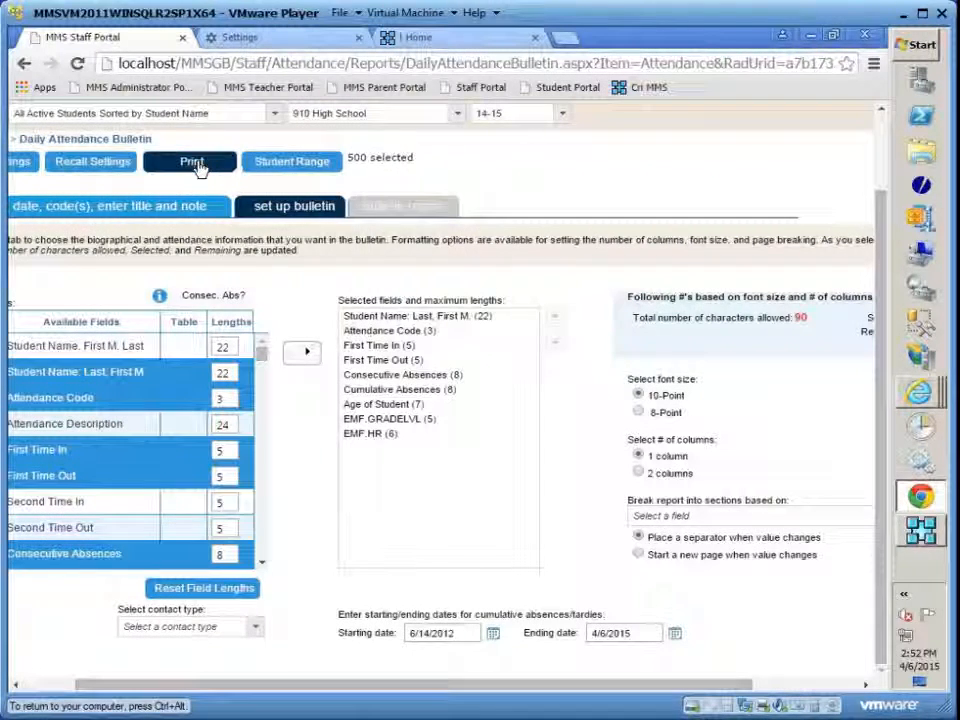
click(197, 166)
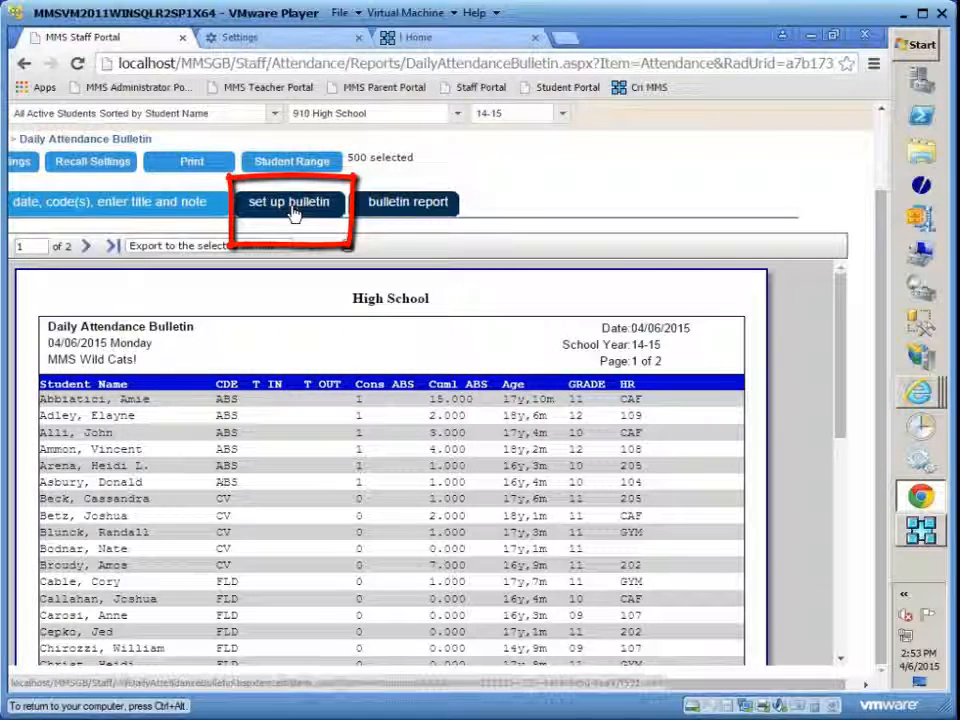
Return to the bulletin setup and deselect the First Time In and First Time Out fields
click(292, 206)
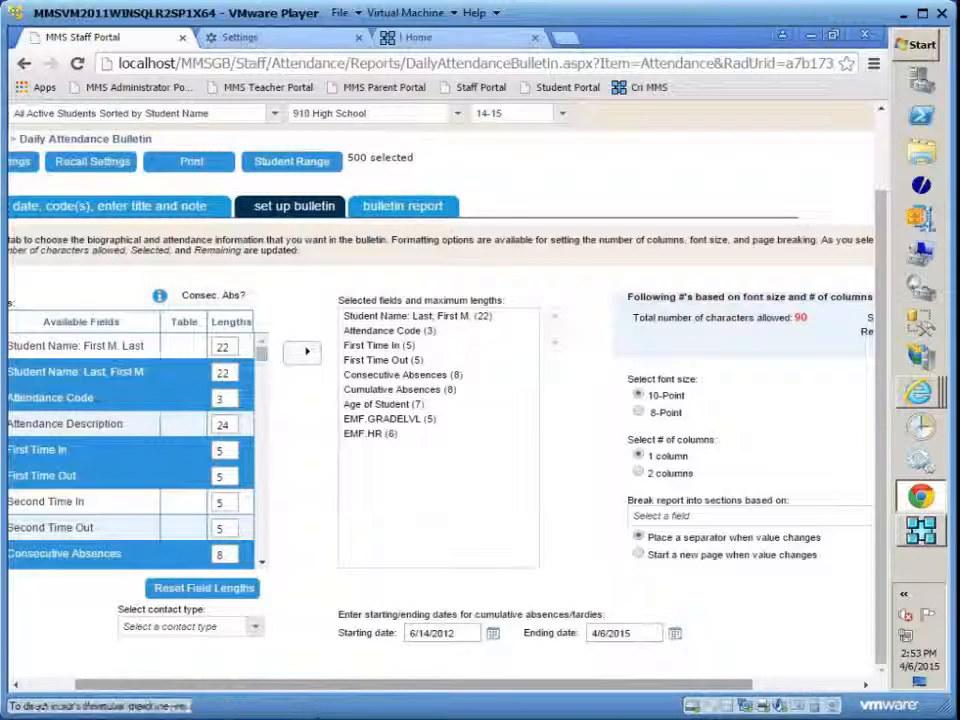
drag(287, 685, 234, 672)
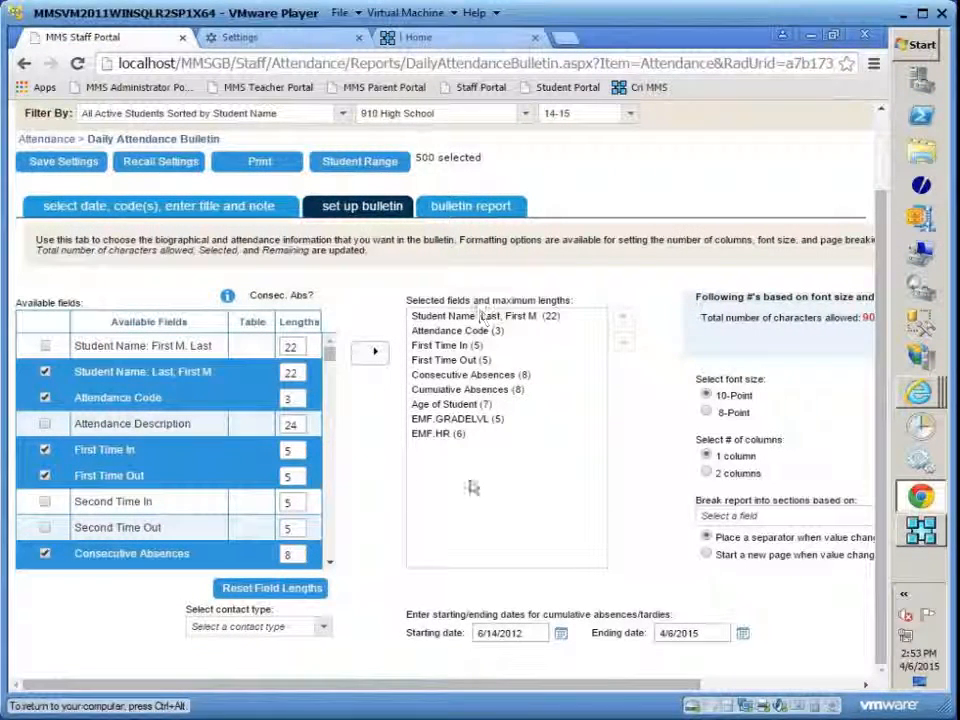
click(44, 450)
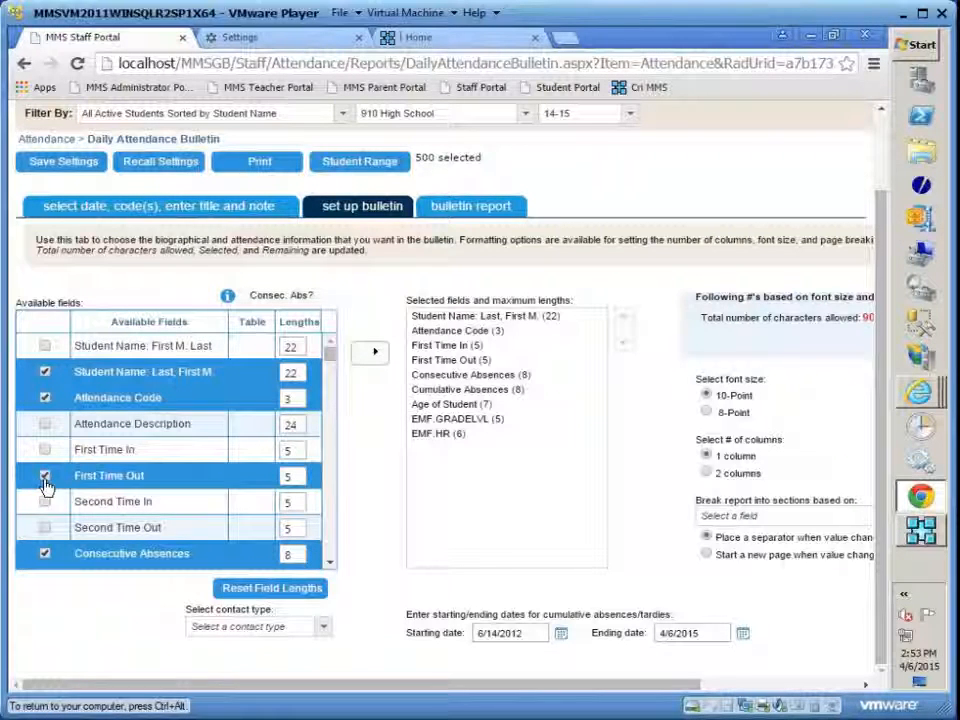
click(44, 477)
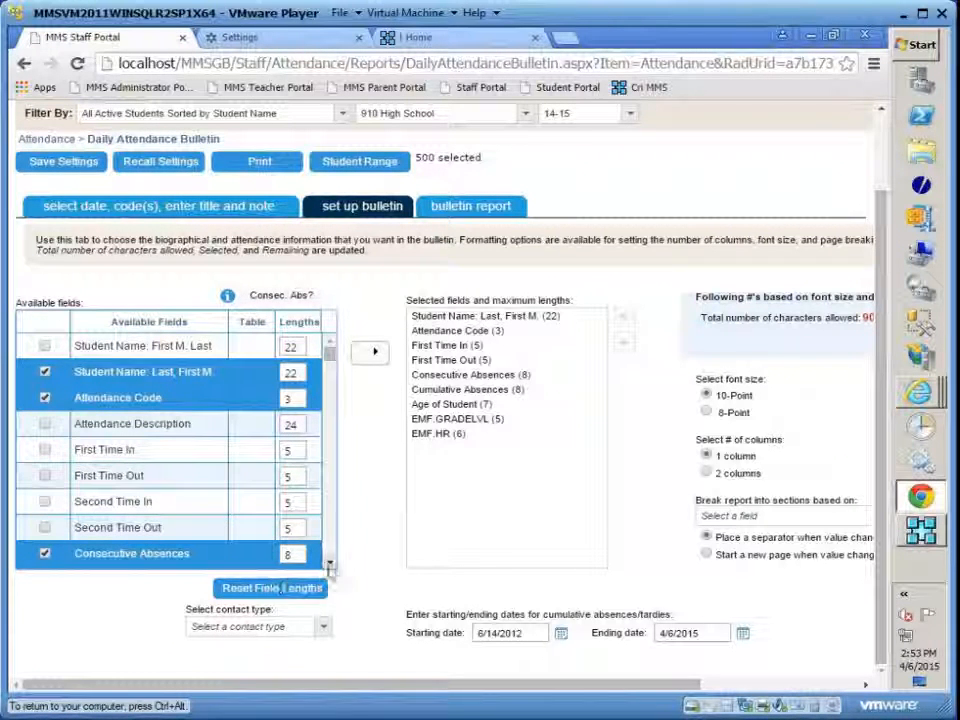
Deselect the Cumulative Absences and Age of Student fields, keeping Consecutive Absences selected
scroll(182, 499, down, 2)
click(44, 450)
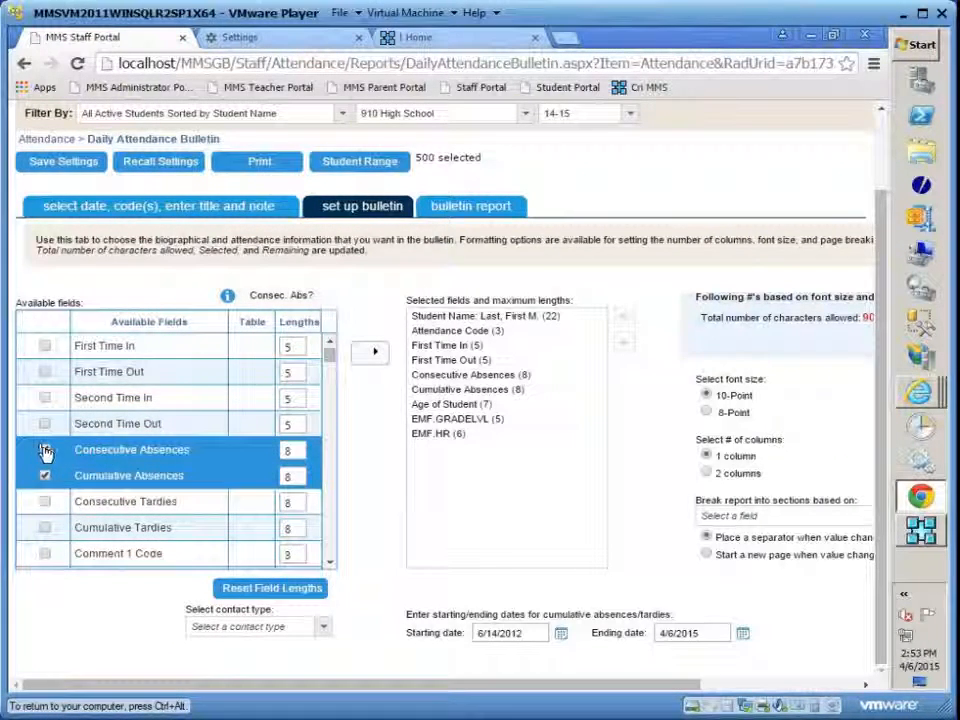
click(44, 477)
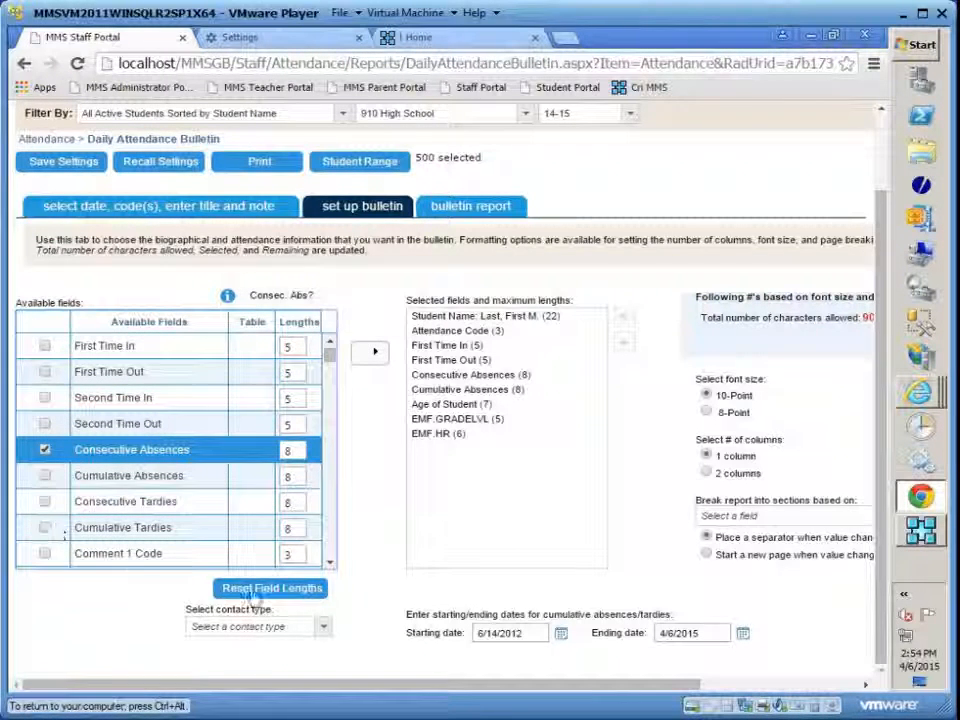
scroll(333, 575, down, 5)
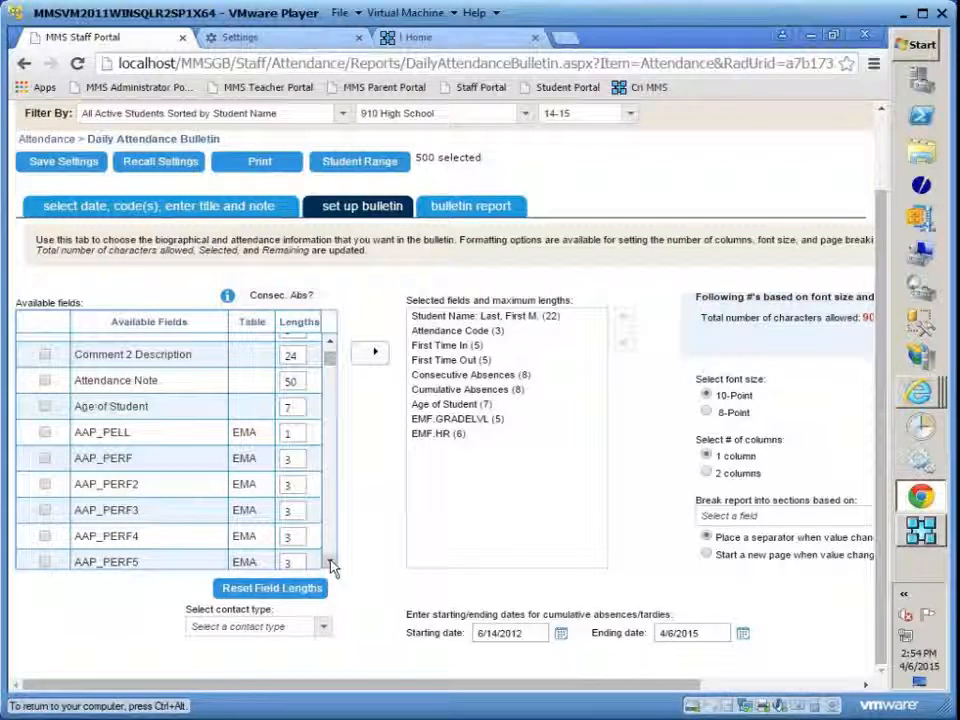
Deselect the HR field, keep GRADELVL selected, and update the bulletin's list of selected fields
scroll(333, 565, down, 5)
scroll(333, 565, down, 10)
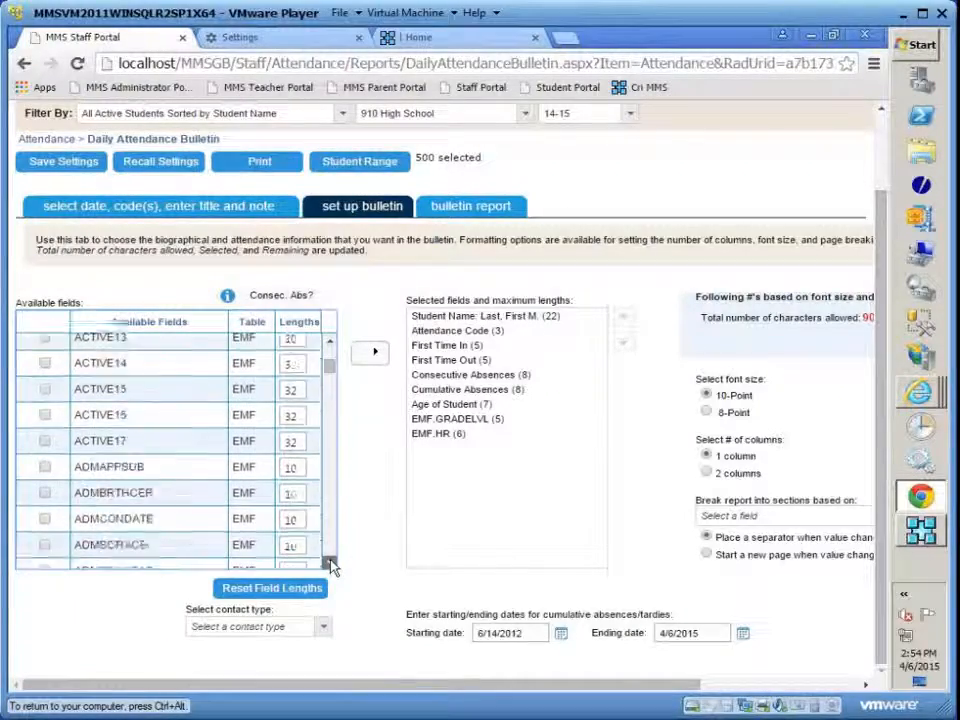
scroll(333, 565, down, 10)
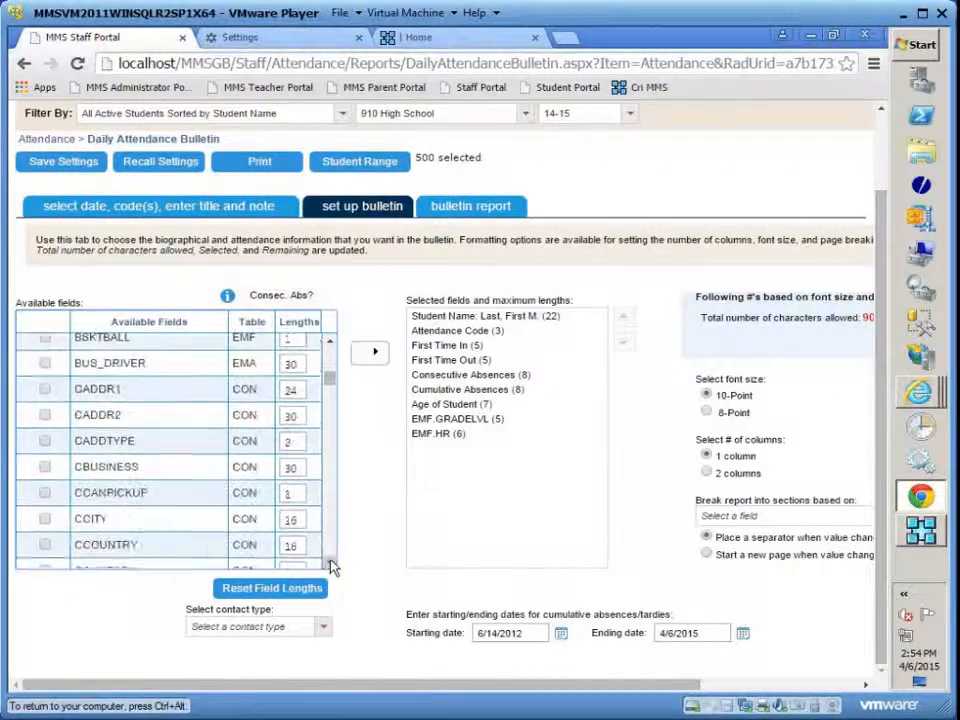
scroll(333, 565, down, 10)
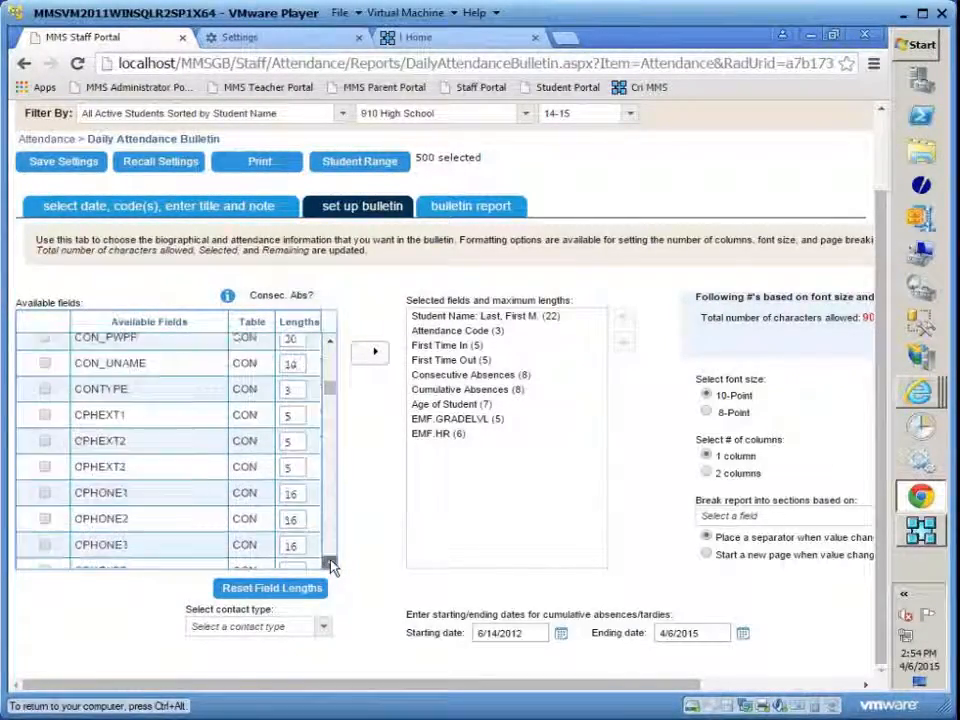
scroll(333, 565, down, 10)
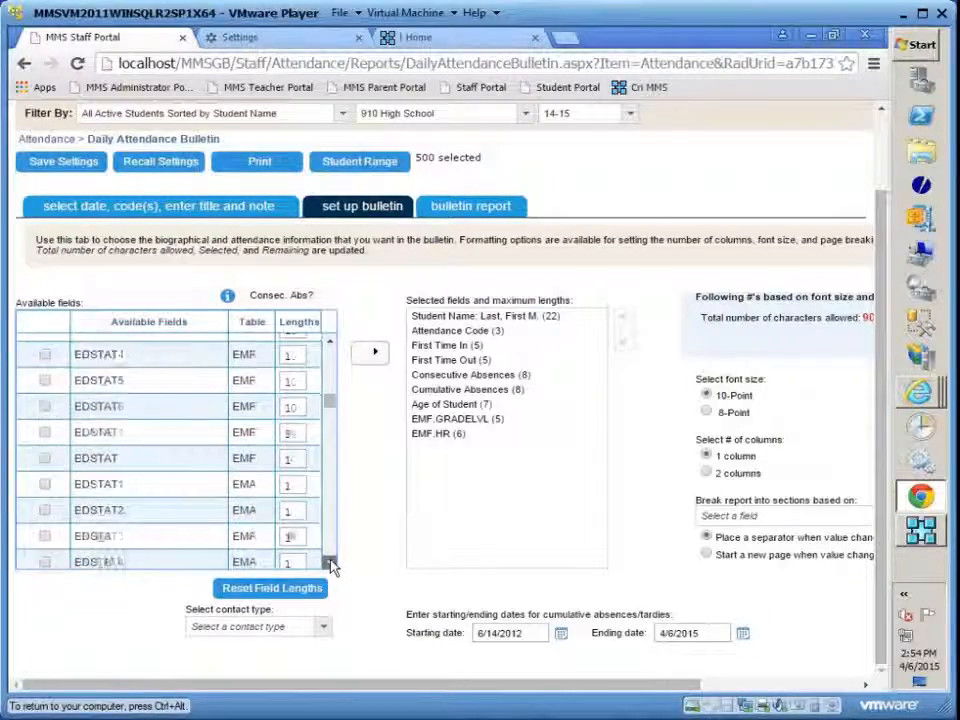
scroll(333, 565, down, 3)
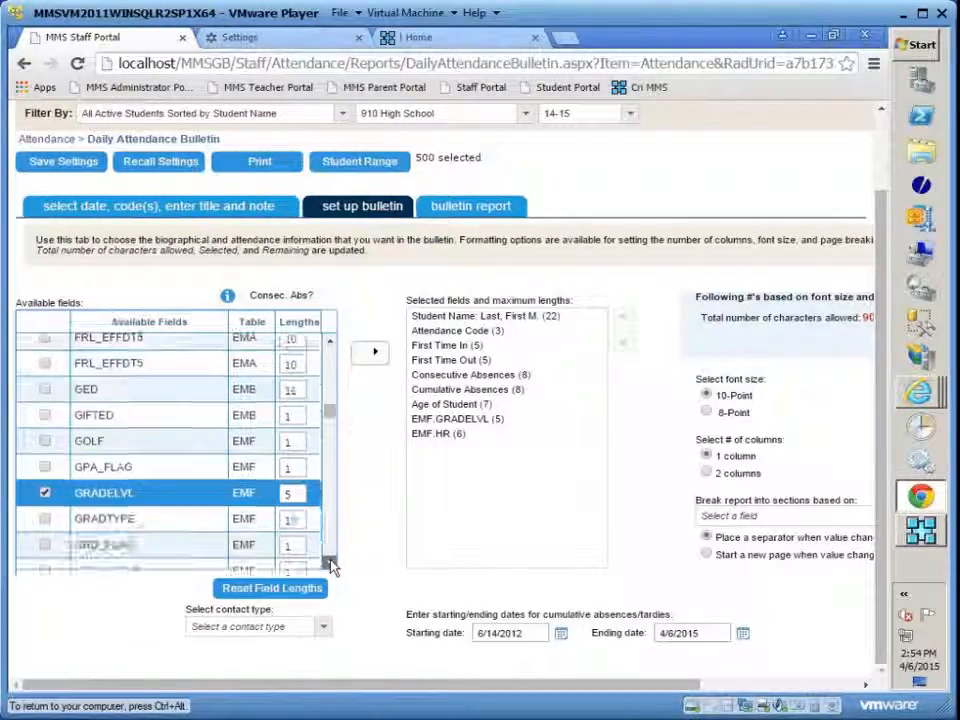
click(331, 565)
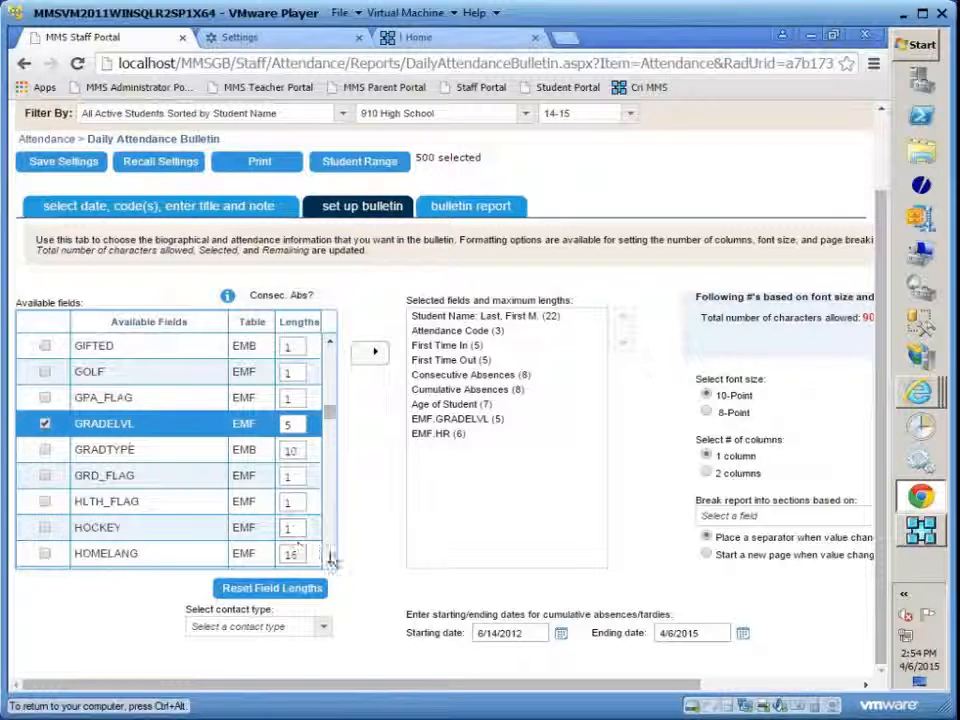
scroll(333, 565, down, 3)
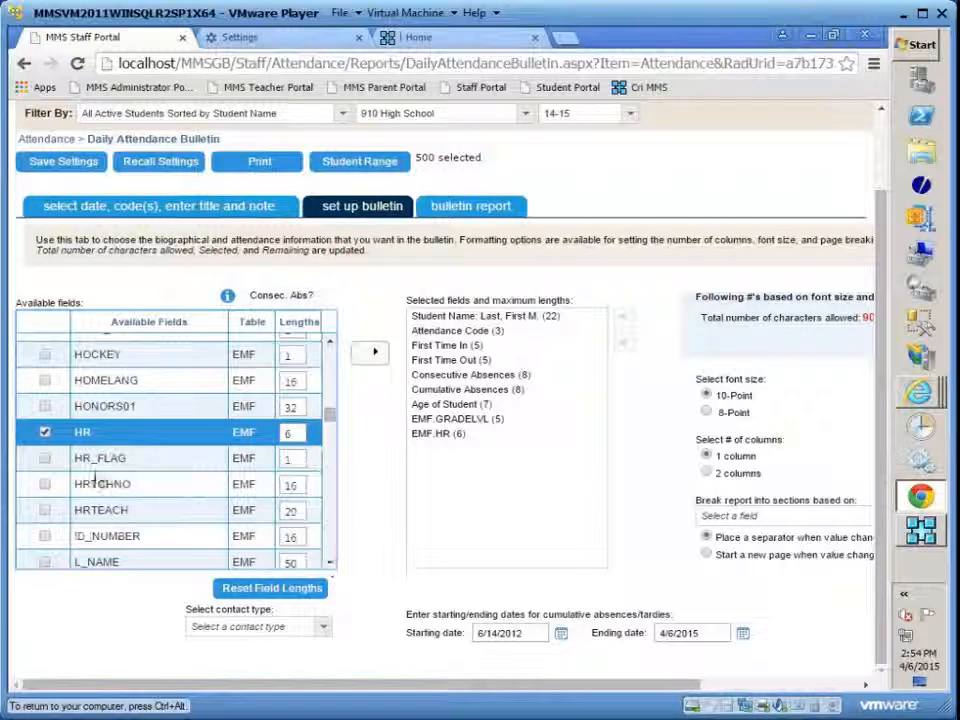
click(44, 433)
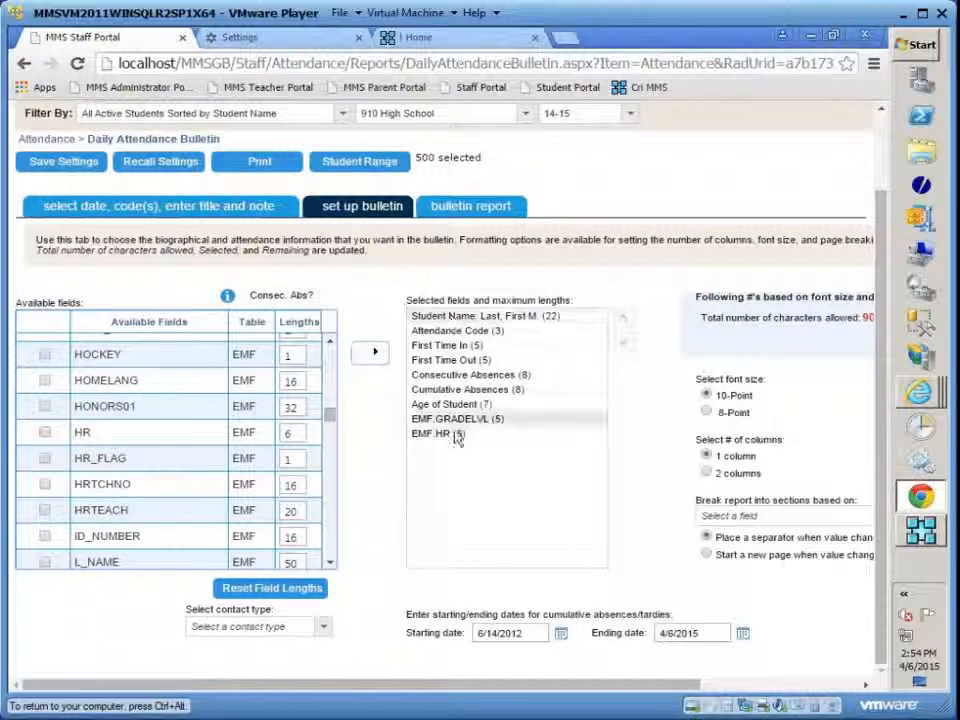
click(374, 357)
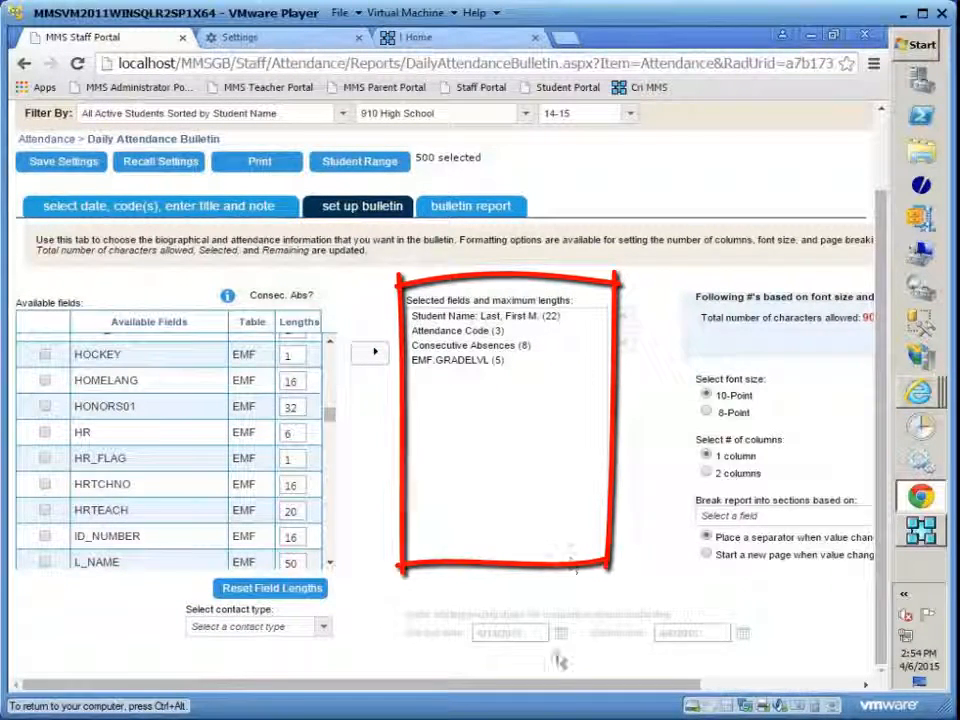
Format the bulletin in 2 columns with an 8-point font
drag(553, 688, 755, 688)
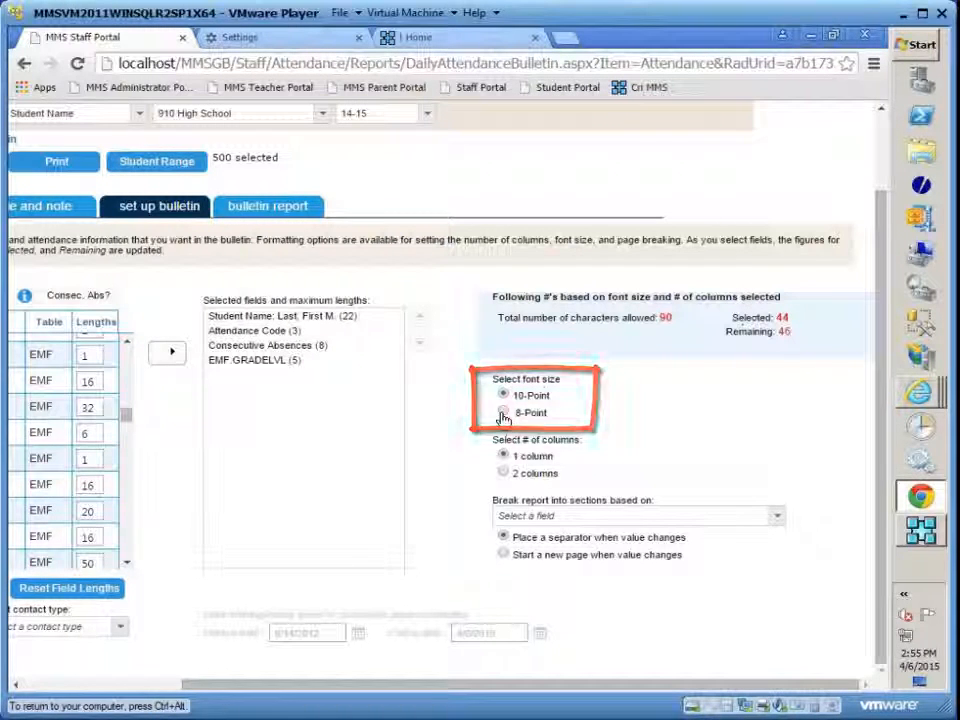
click(504, 474)
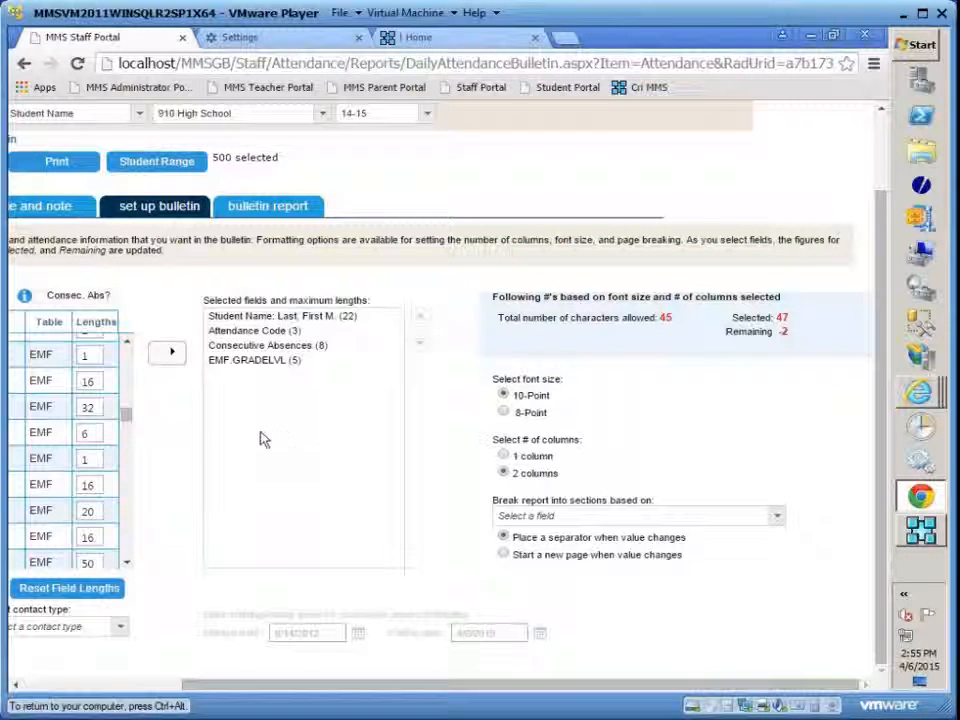
click(503, 413)
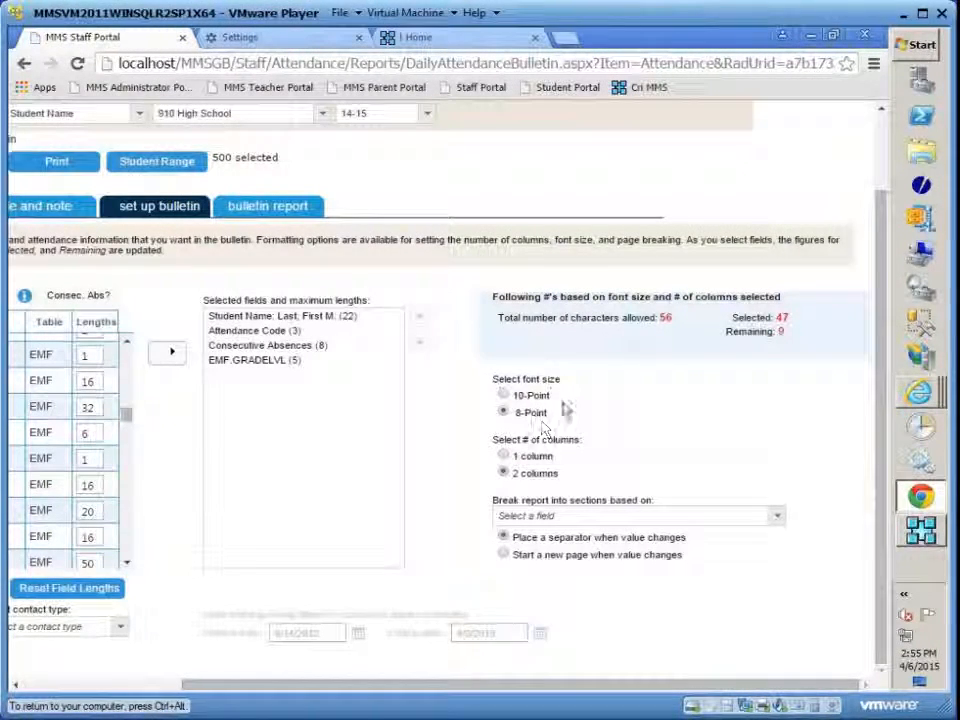
Generate the bulletin report again and look over its student list, bottom note and totals
click(72, 170)
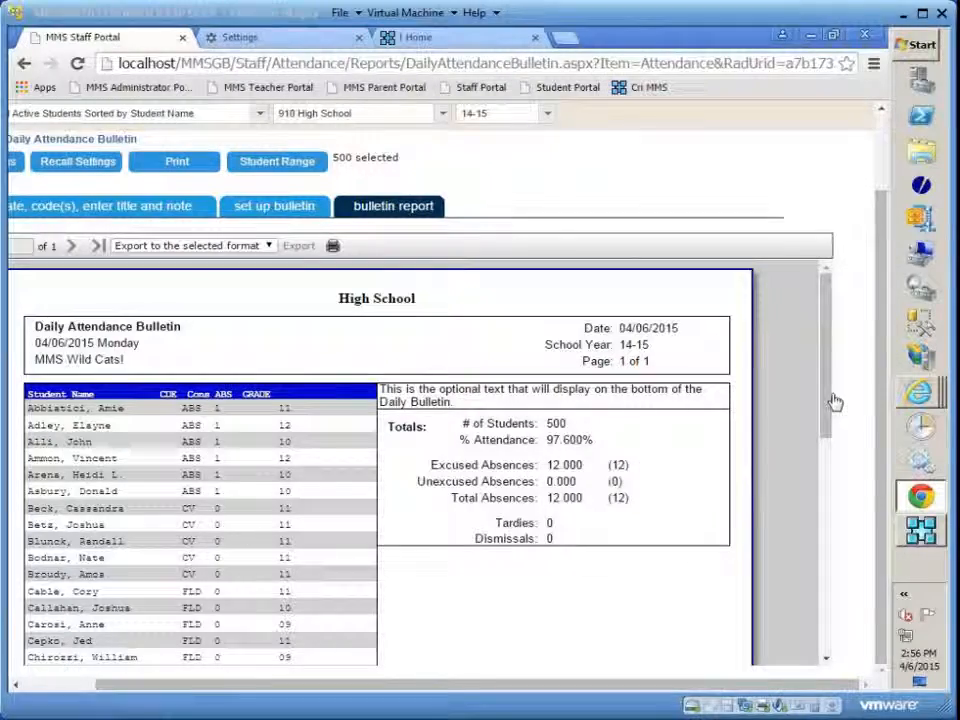
drag(826, 403, 836, 437)
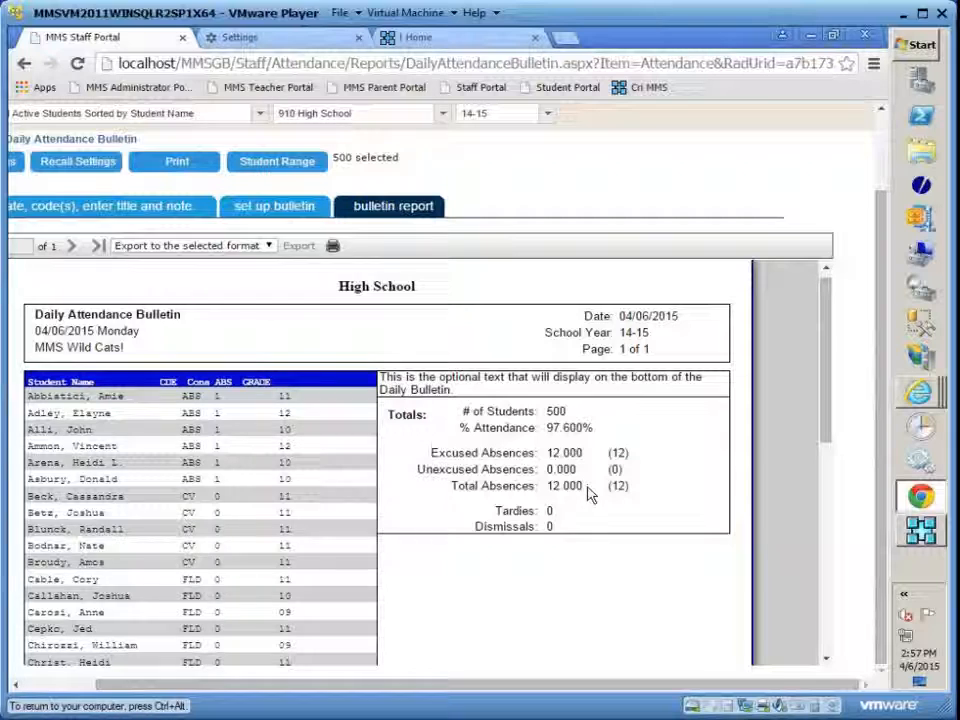
scroll(600, 527, down, 1)
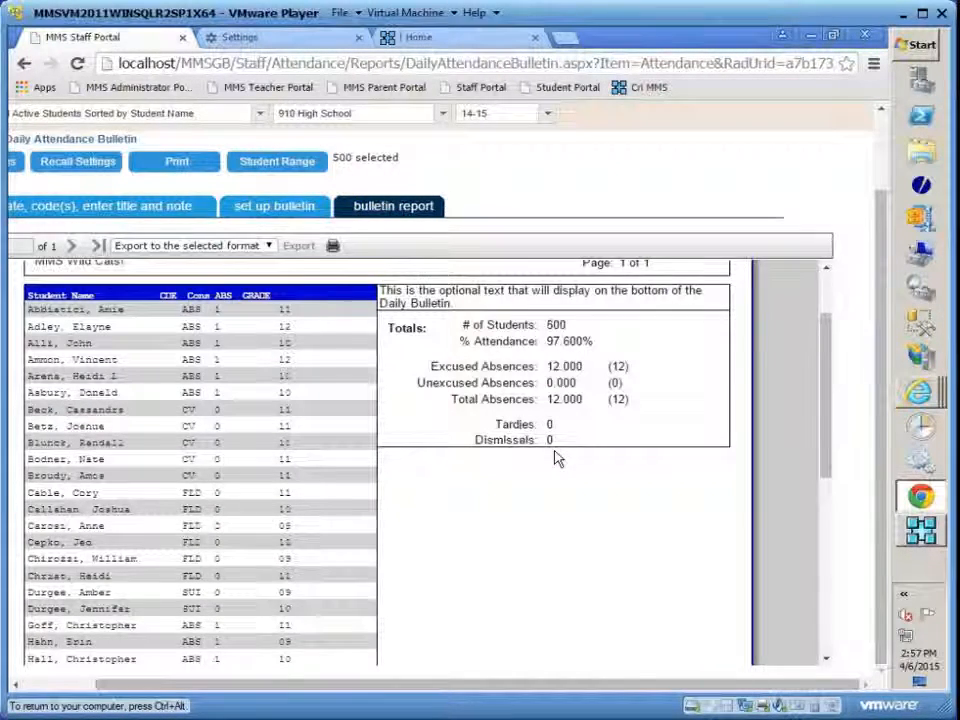
scroll(557, 453, up, 3)
drag(620, 685, 500, 685)
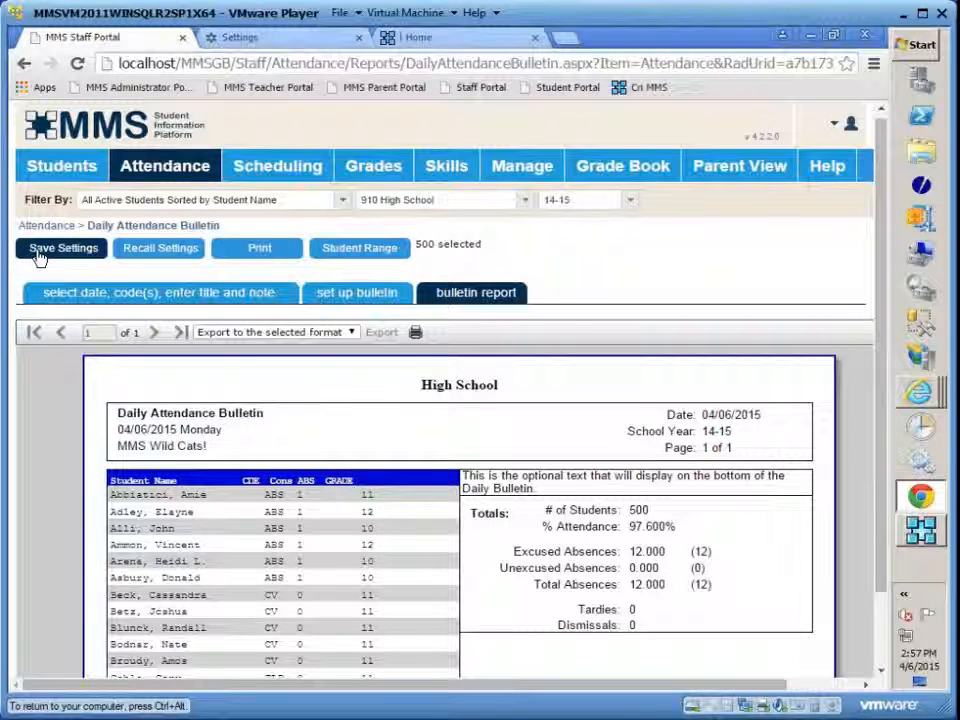
Add a saved settings item named Teacher Portal for the Daily Attendance Bulletin
click(37, 250)
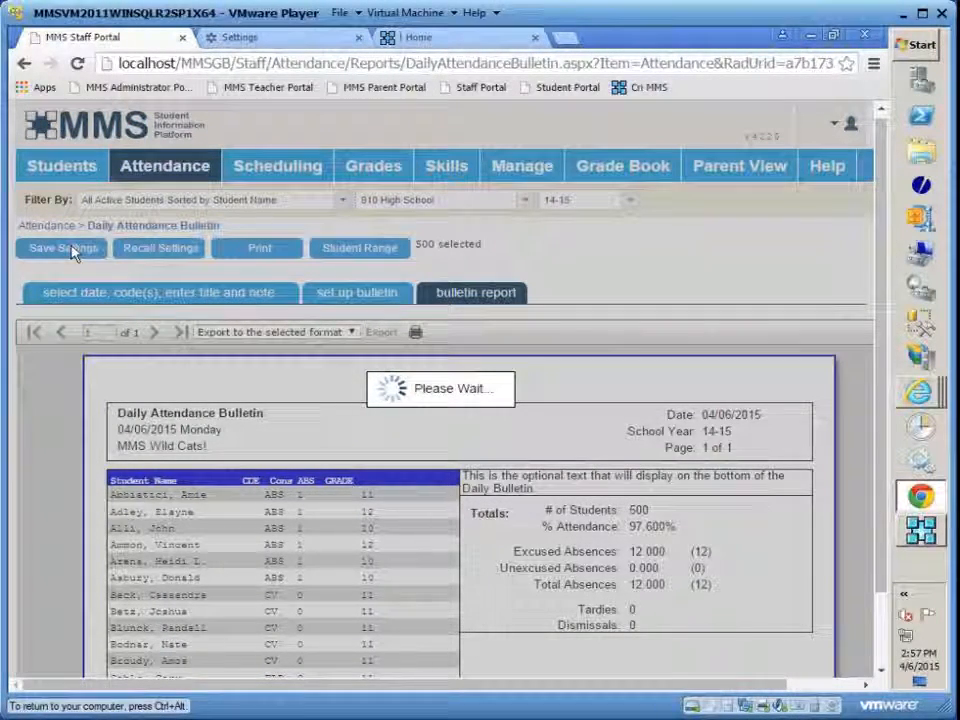
click(72, 254)
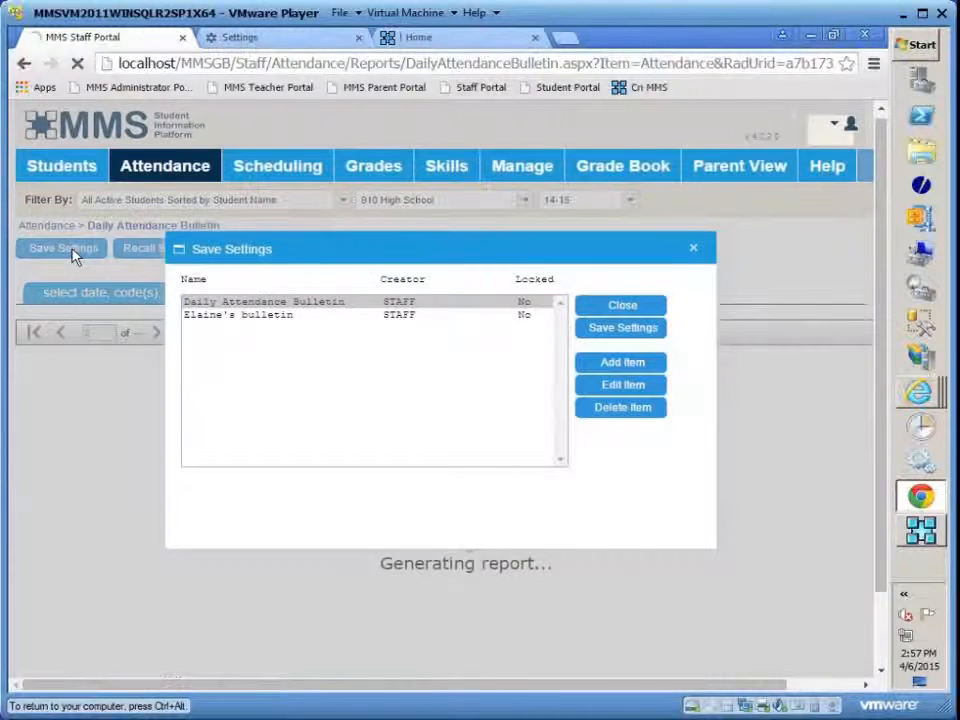
click(627, 372)
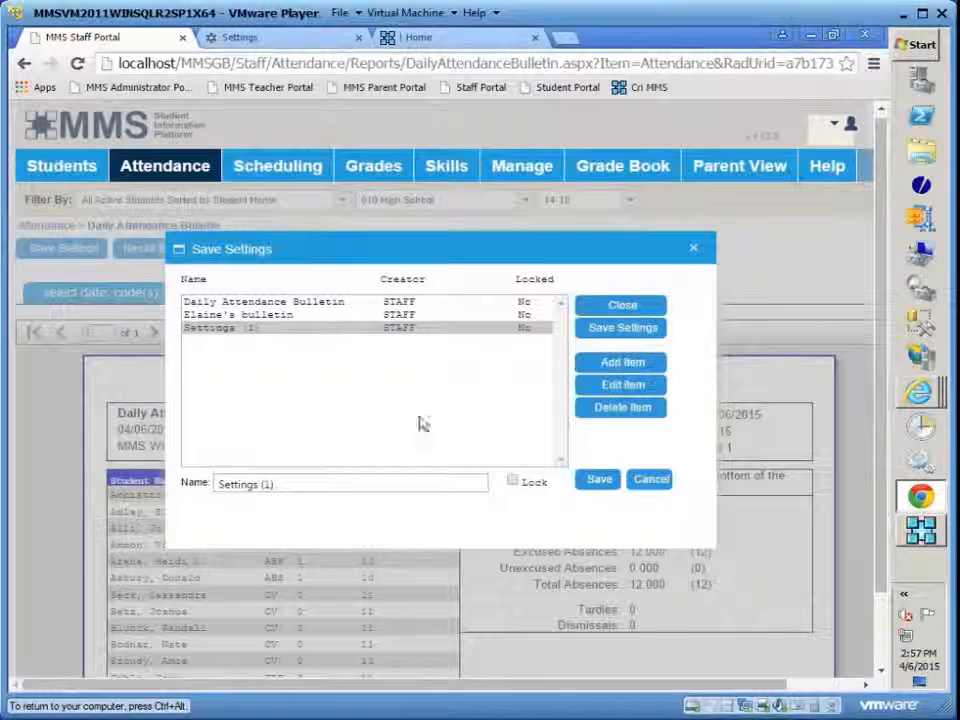
triple_click(302, 494)
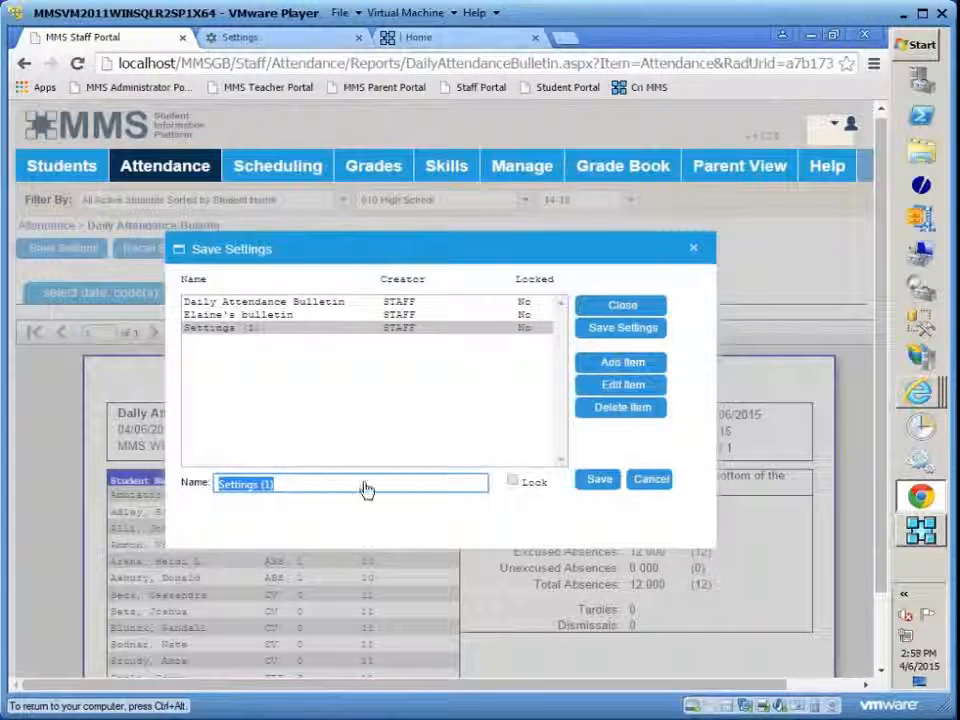
text(T)
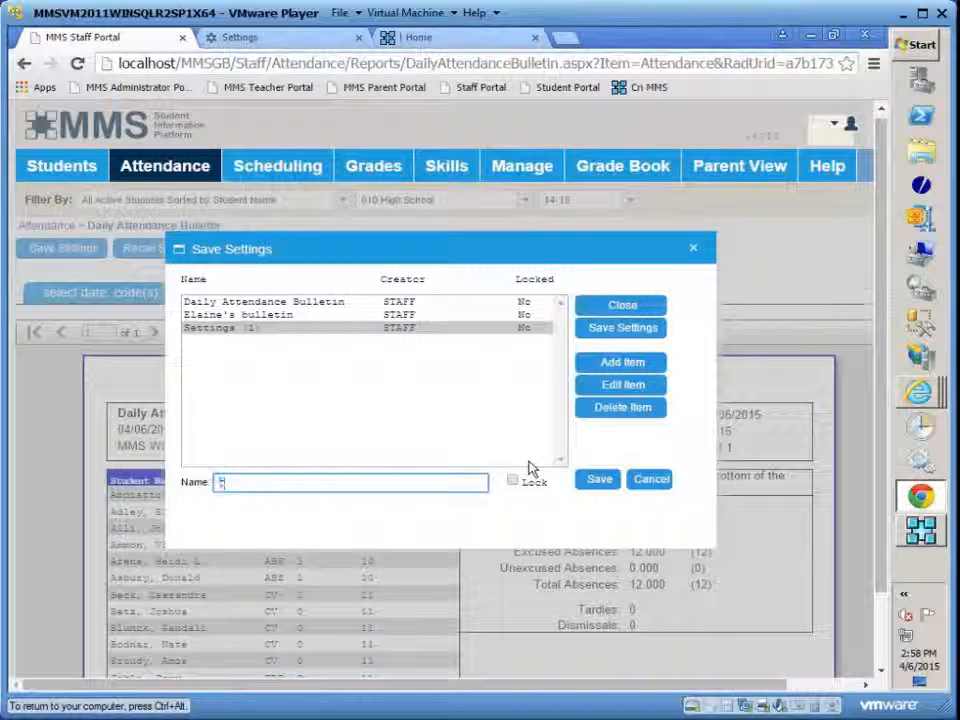
text(eacher P)
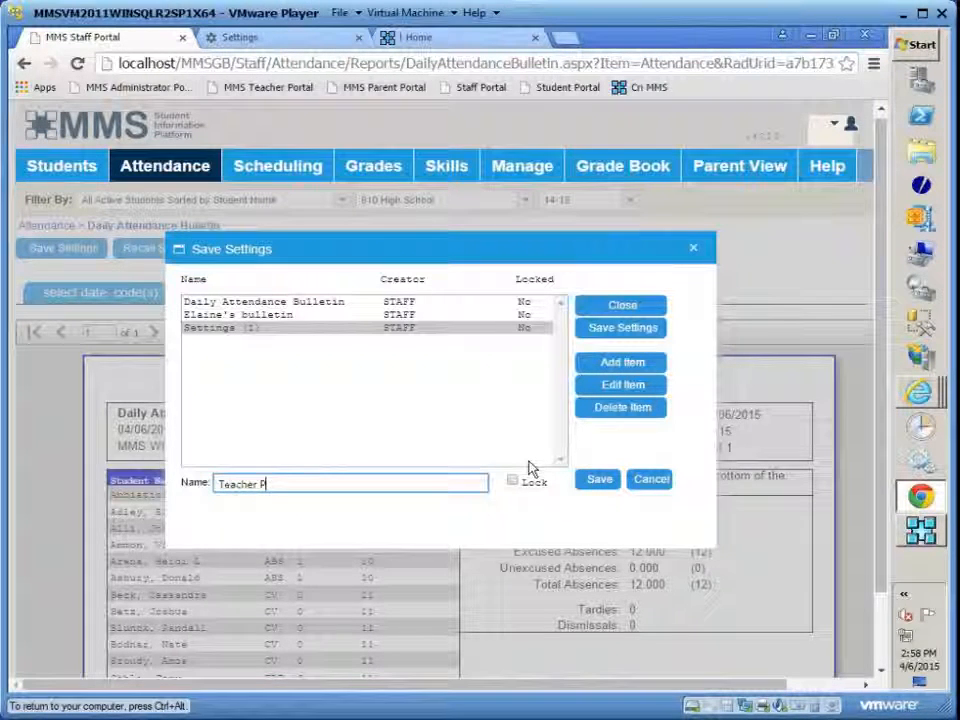
text(ortal)
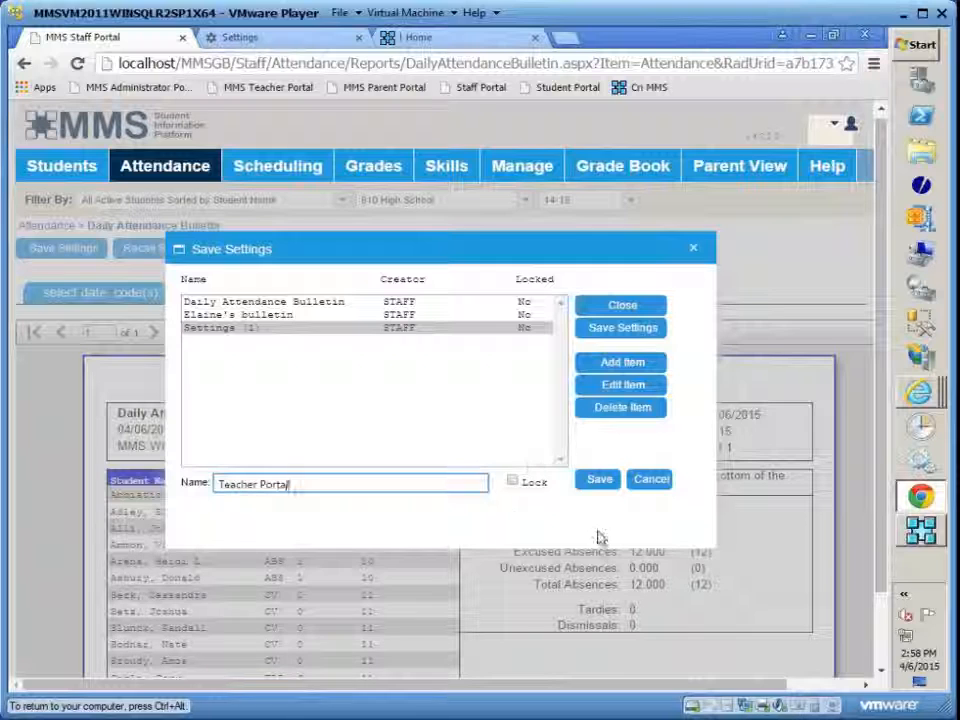
click(600, 482)
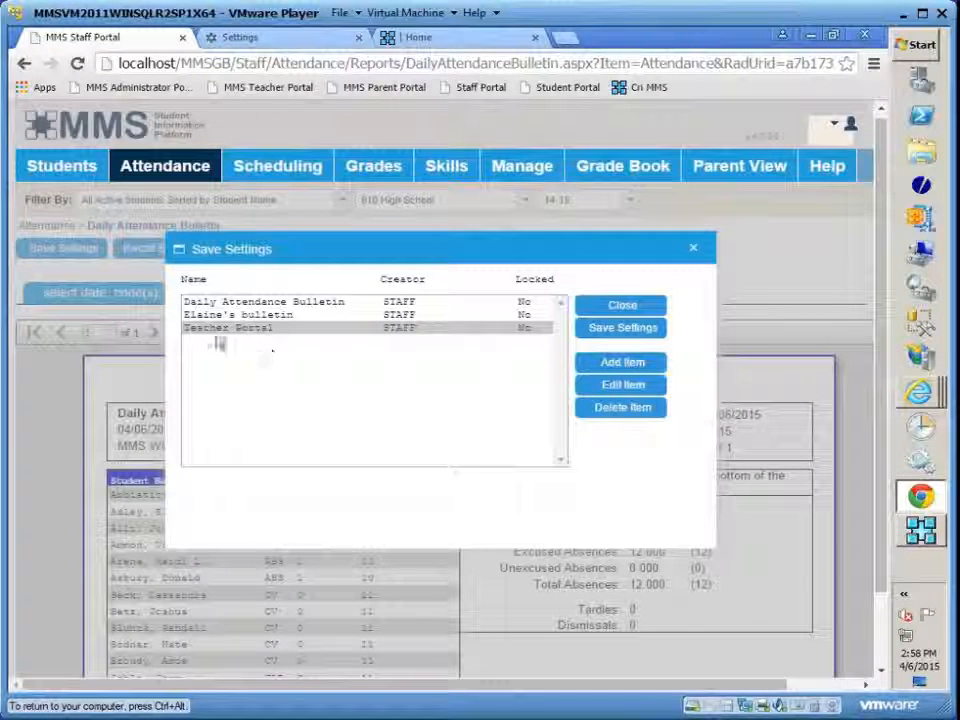
Save the current bulletin settings to the Teacher Portal item and close the saved settings dialog
click(622, 328)
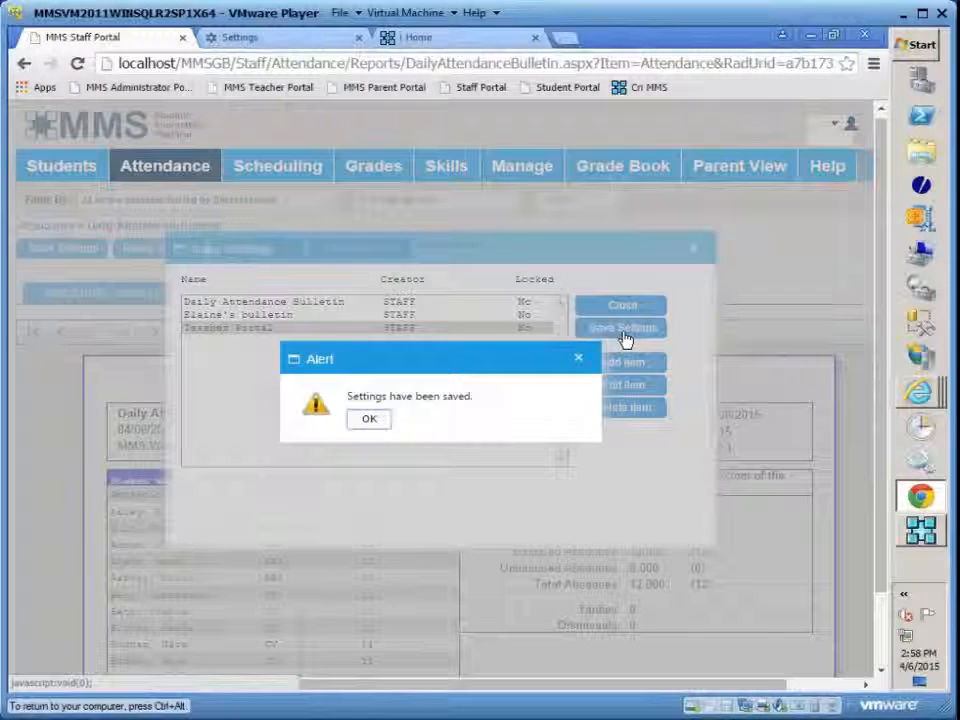
click(369, 420)
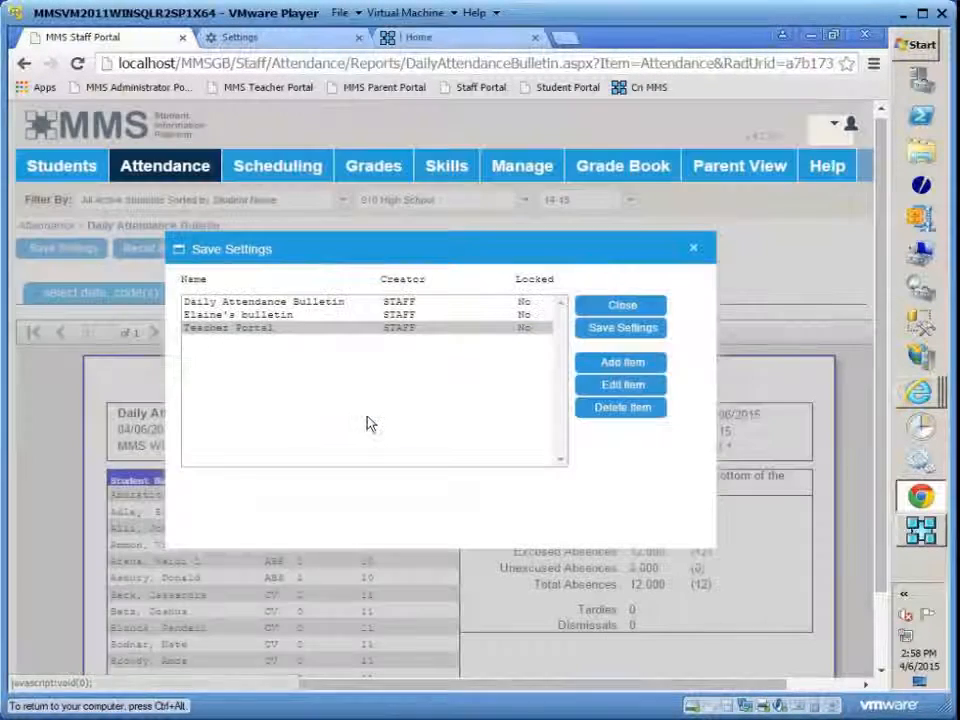
click(607, 310)
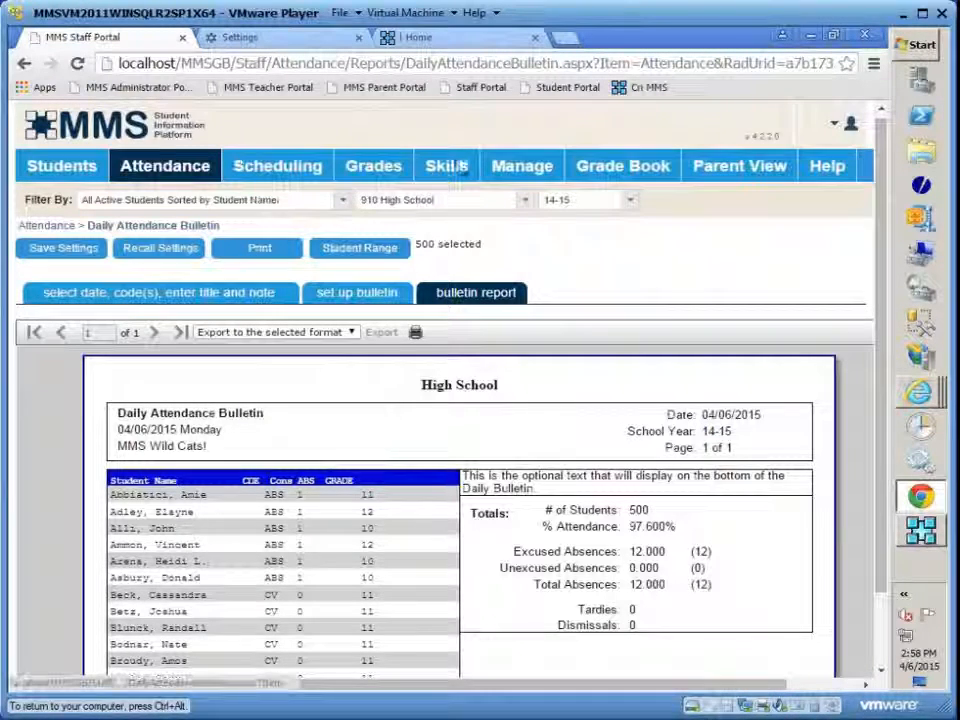
In the attendance configuration, set Bulletin for Teachers to Teacher Portal and save the configuration
mouse_move(518, 172)
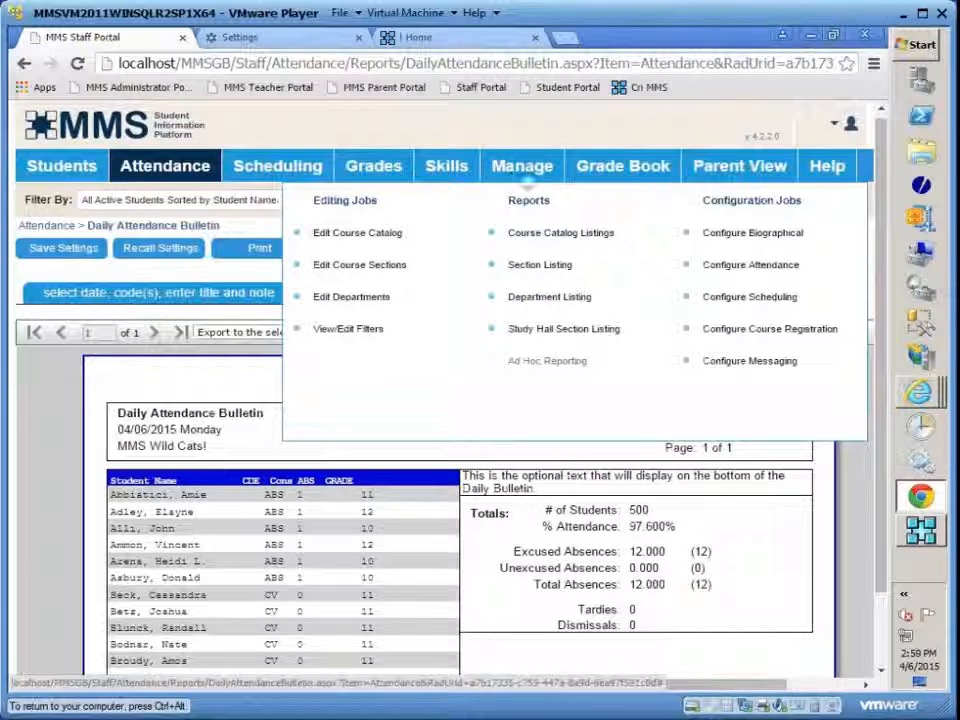
click(770, 276)
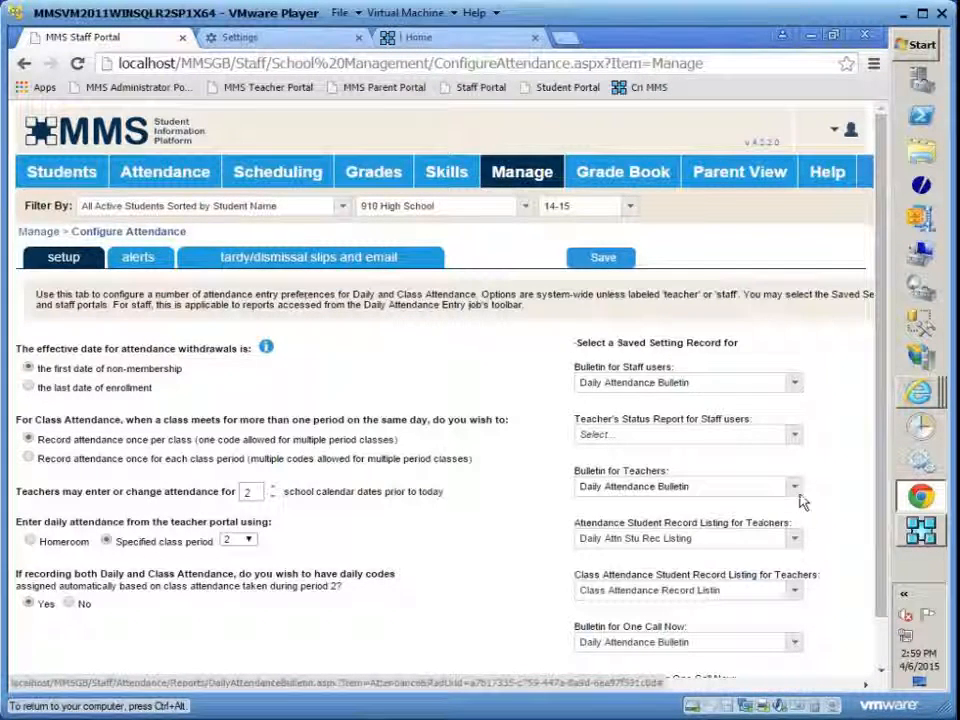
click(795, 489)
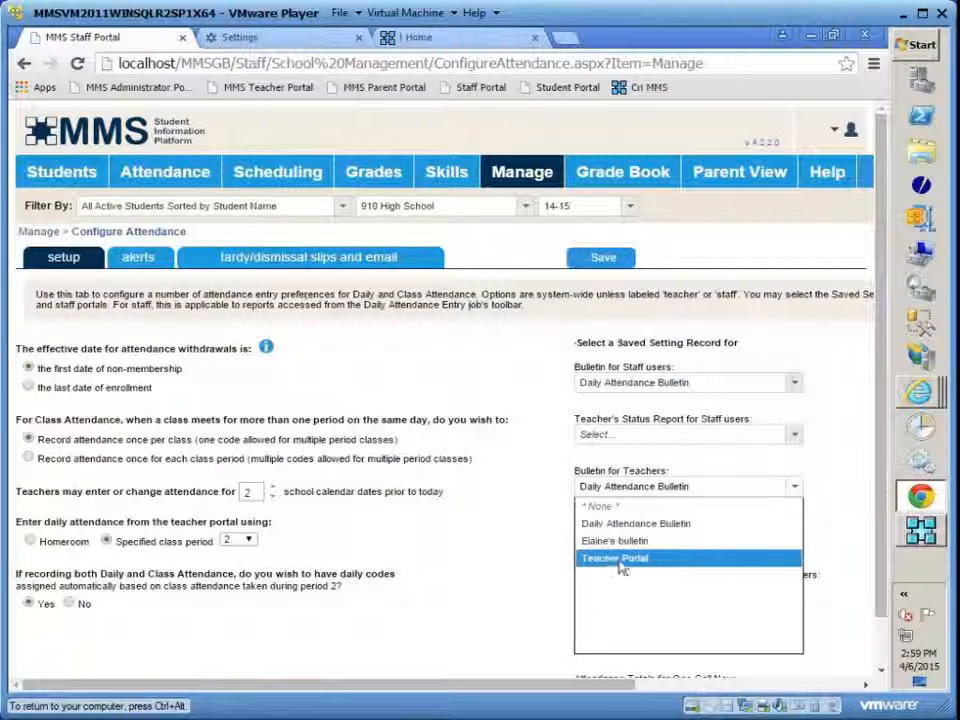
click(640, 563)
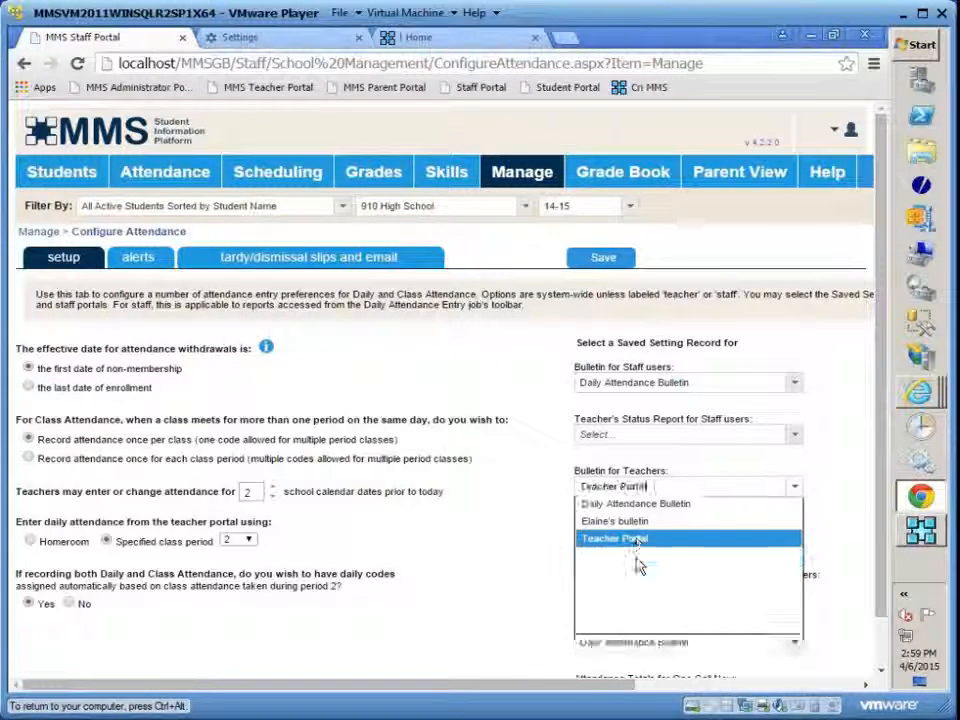
click(600, 260)
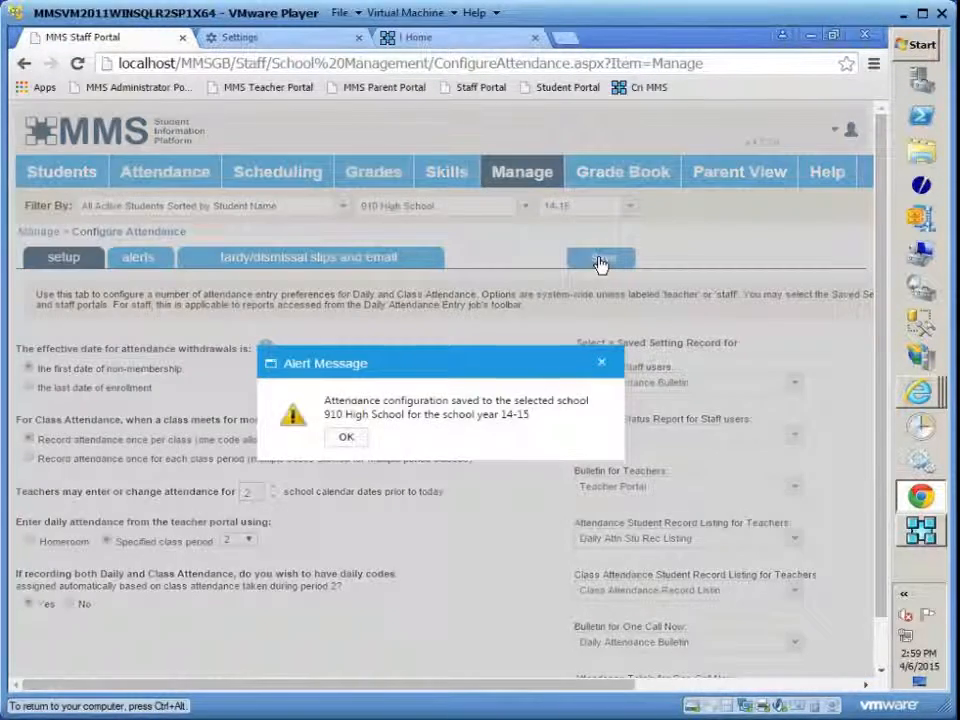
click(346, 437)
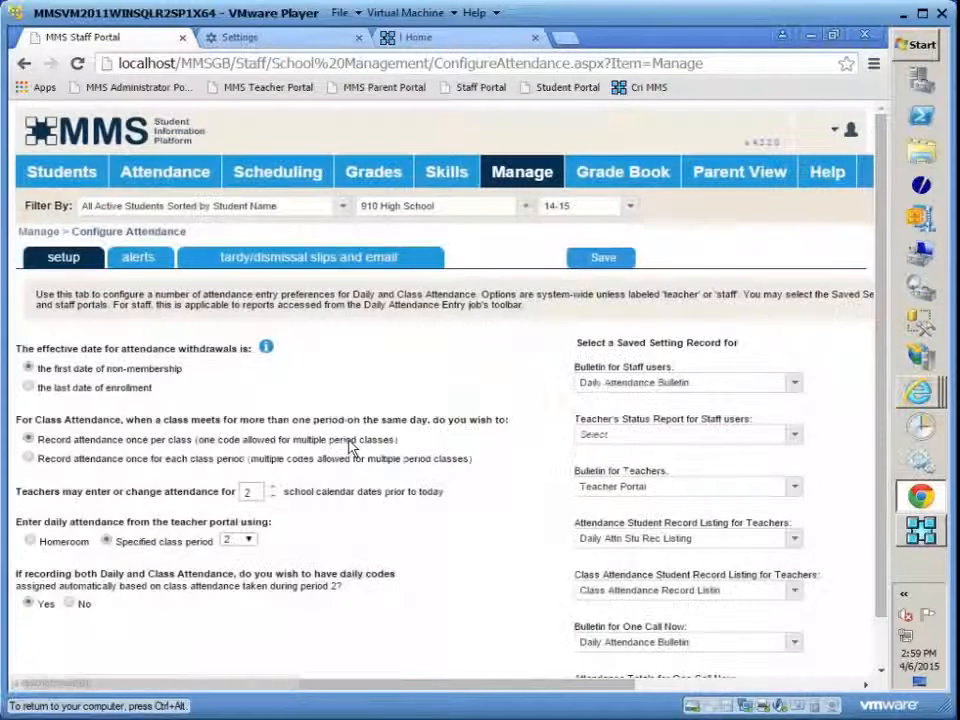
Switch to the Teacher Portal in Internet Explorer and log in as teacher with the account password
mouse_move(851, 130)
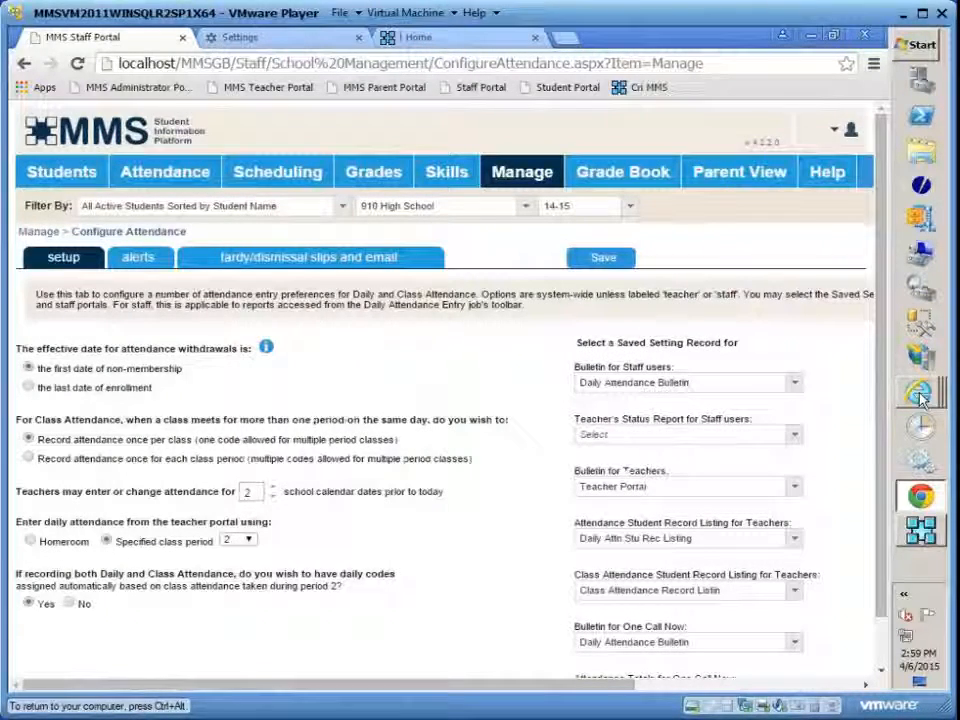
mouse_move(921, 394)
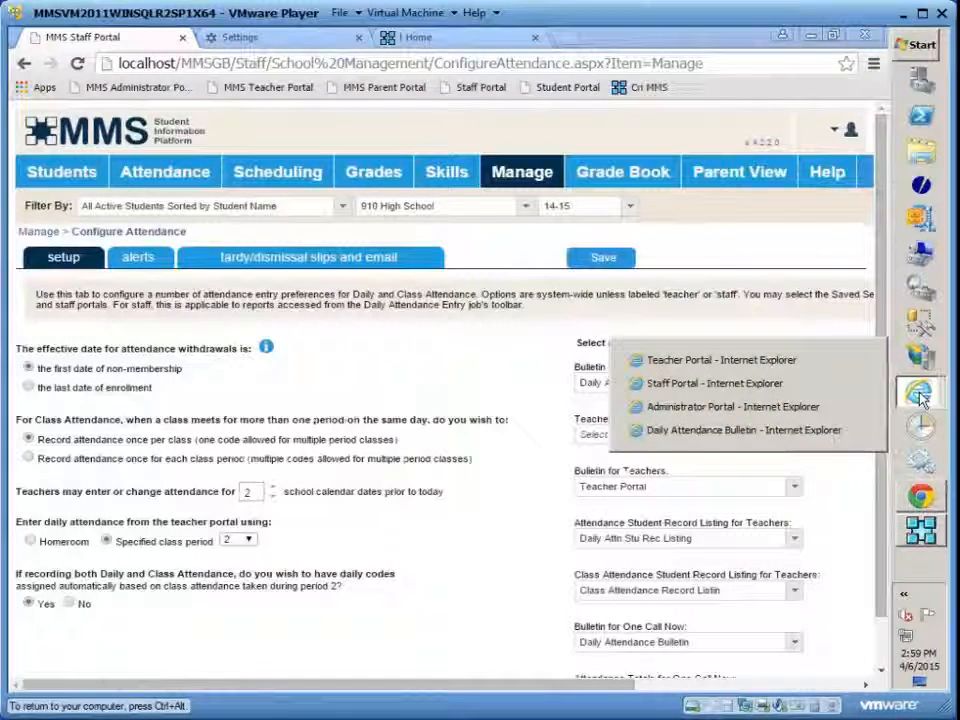
click(707, 362)
click(298, 283)
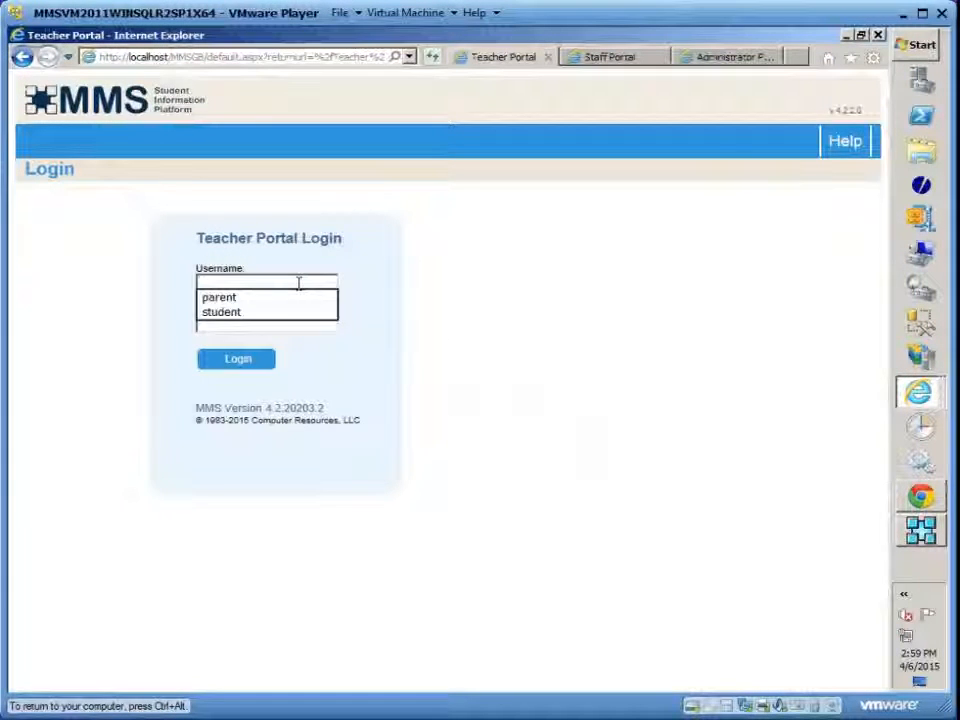
text(teacher)
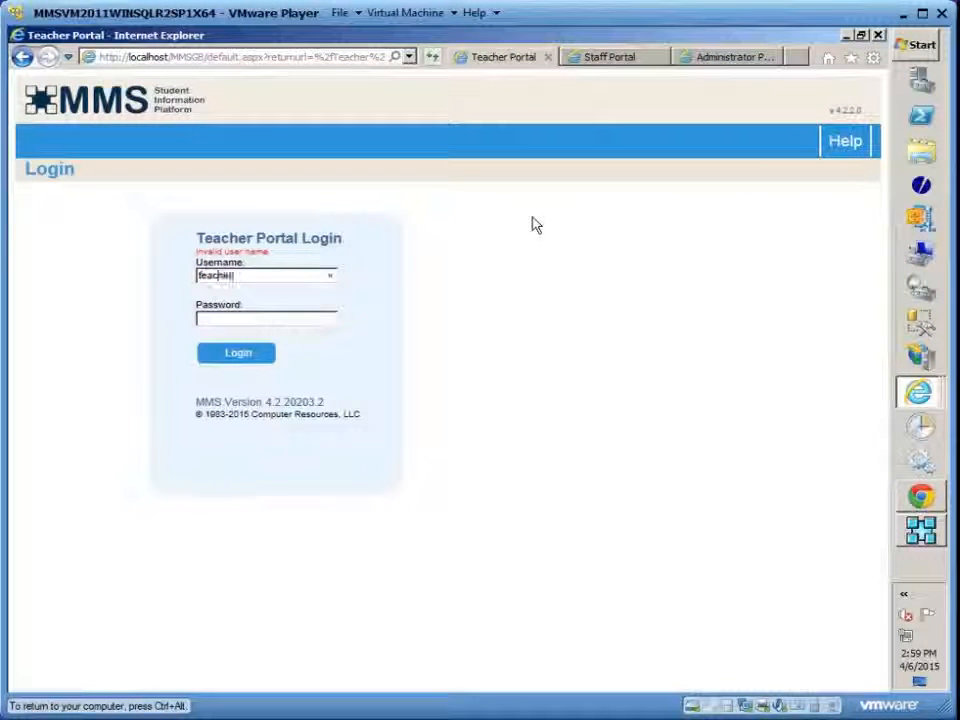
key(Tab)
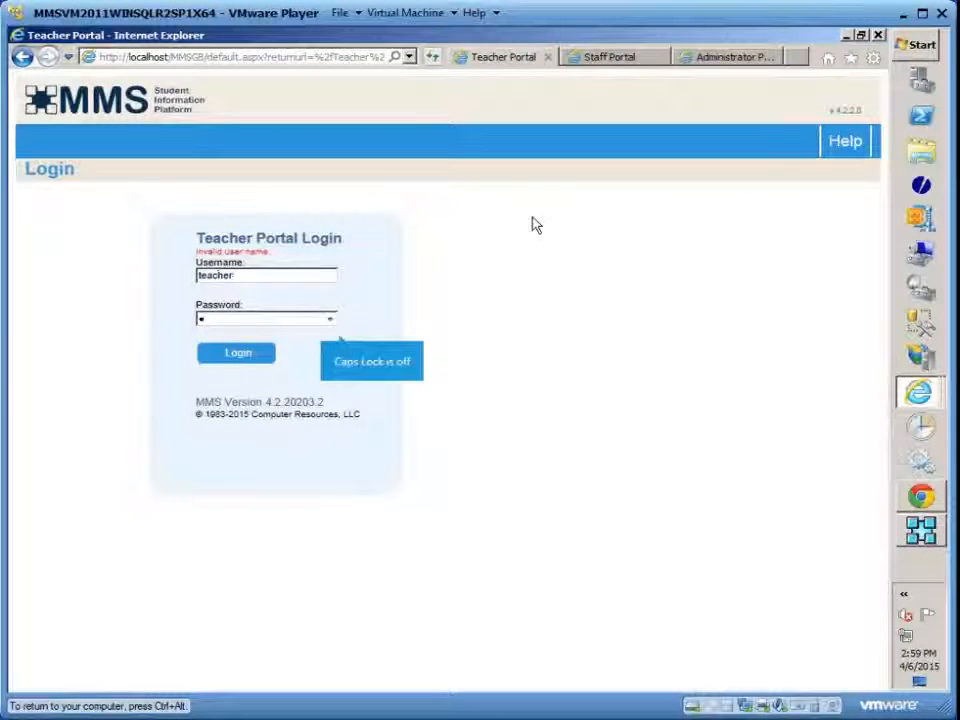
text(1)
key(Return)
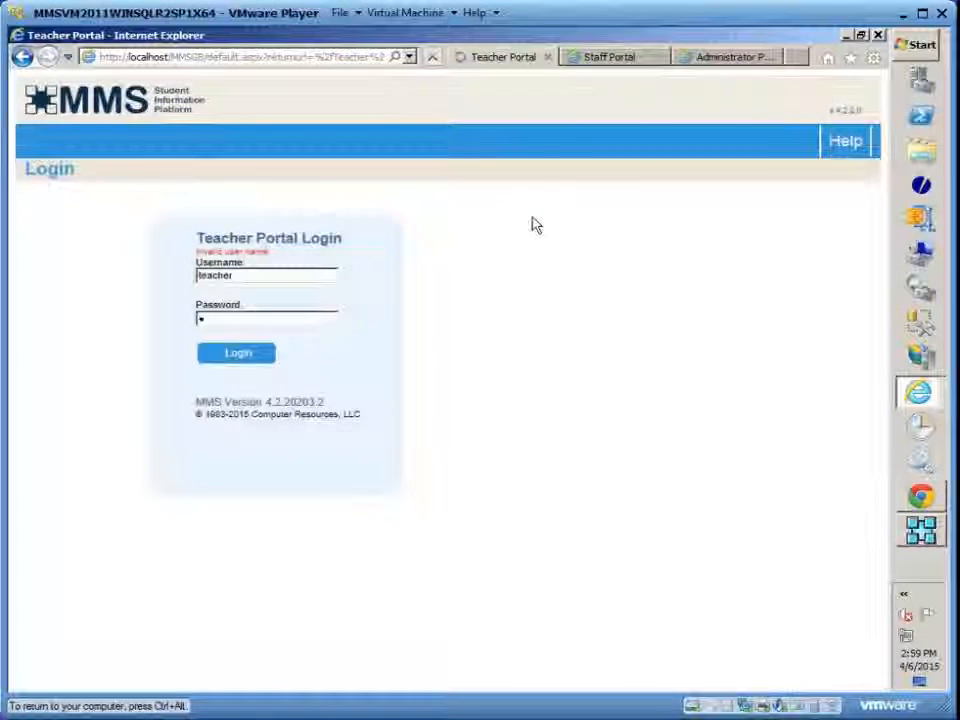
Generate the Daily Attendance Bulletin for 04/06/2015 in the Teacher Portal and examine its student list, note and totals
mouse_move(195, 137)
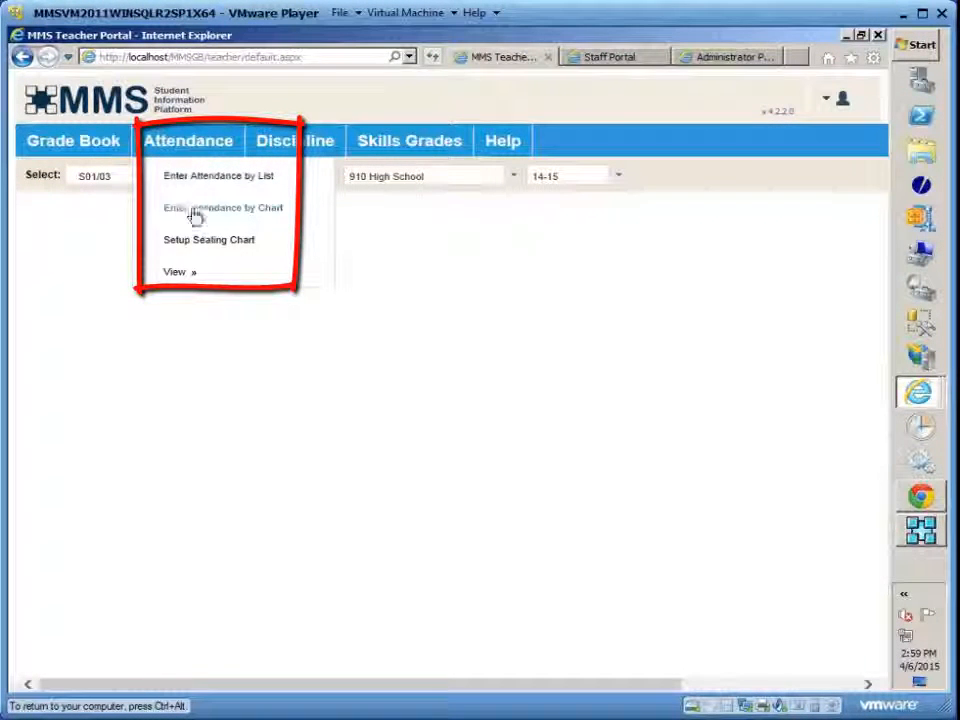
mouse_move(183, 277)
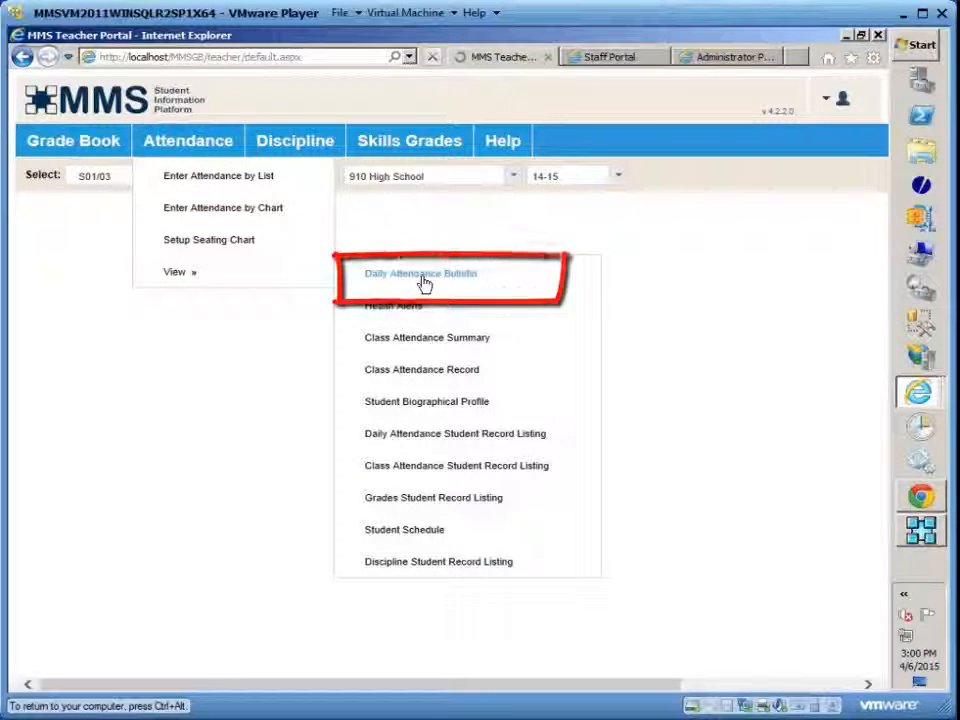
click(424, 275)
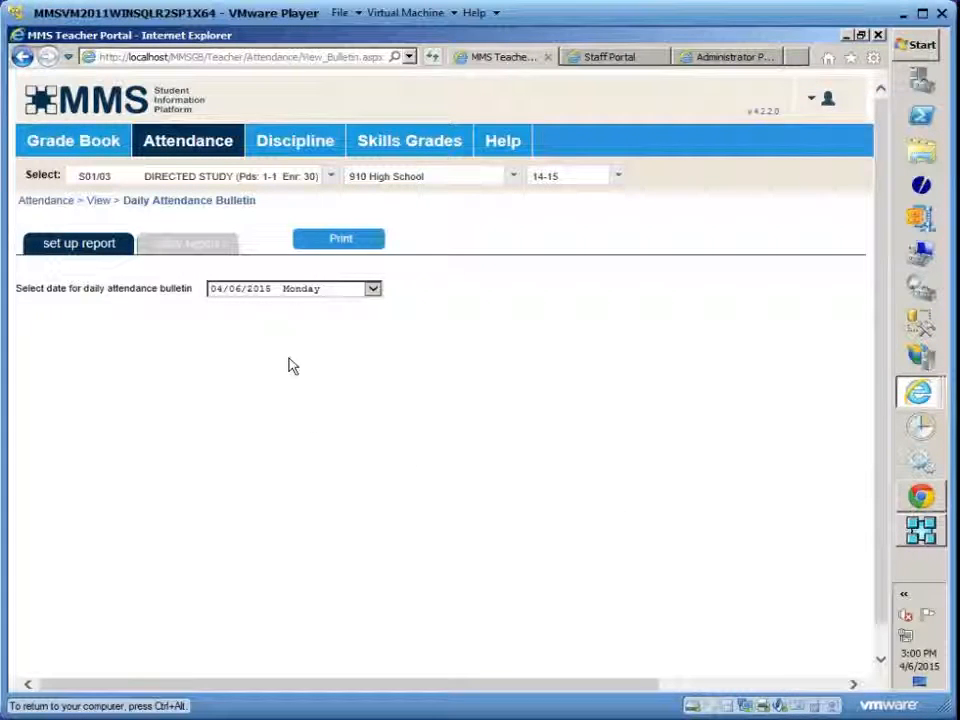
click(340, 241)
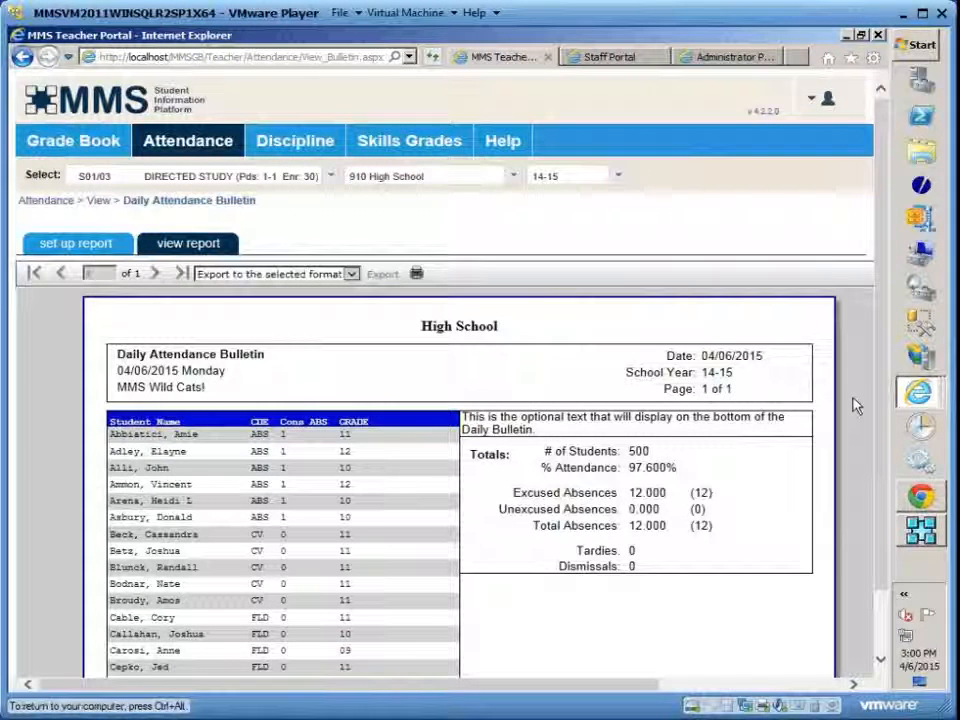
scroll(388, 386, down, 3)
scroll(392, 388, up, 3)
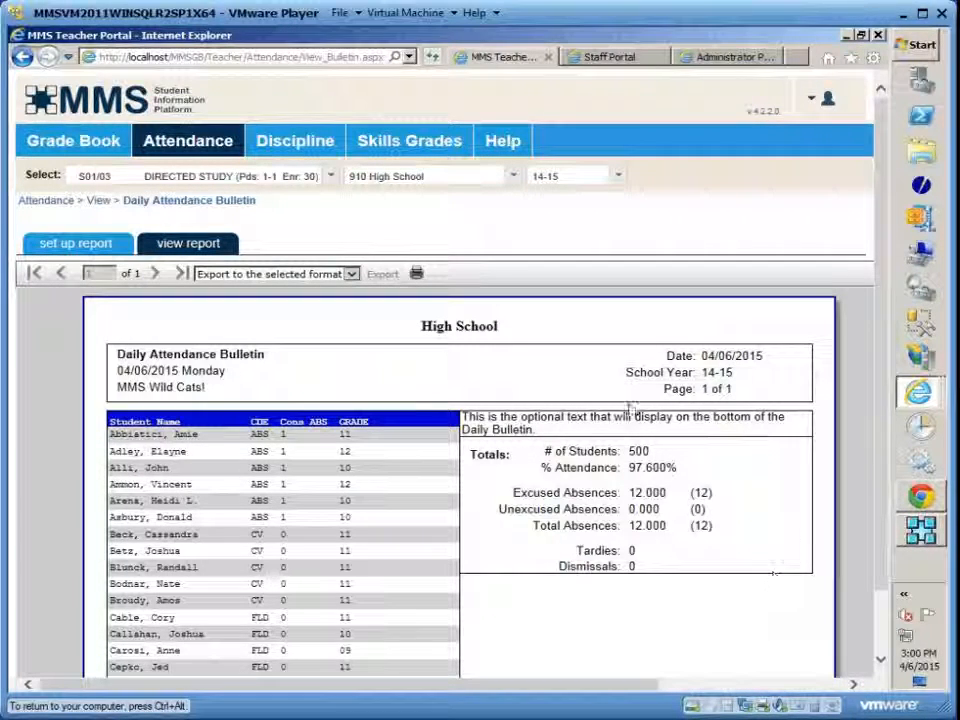
scroll(688, 618, down, 4)
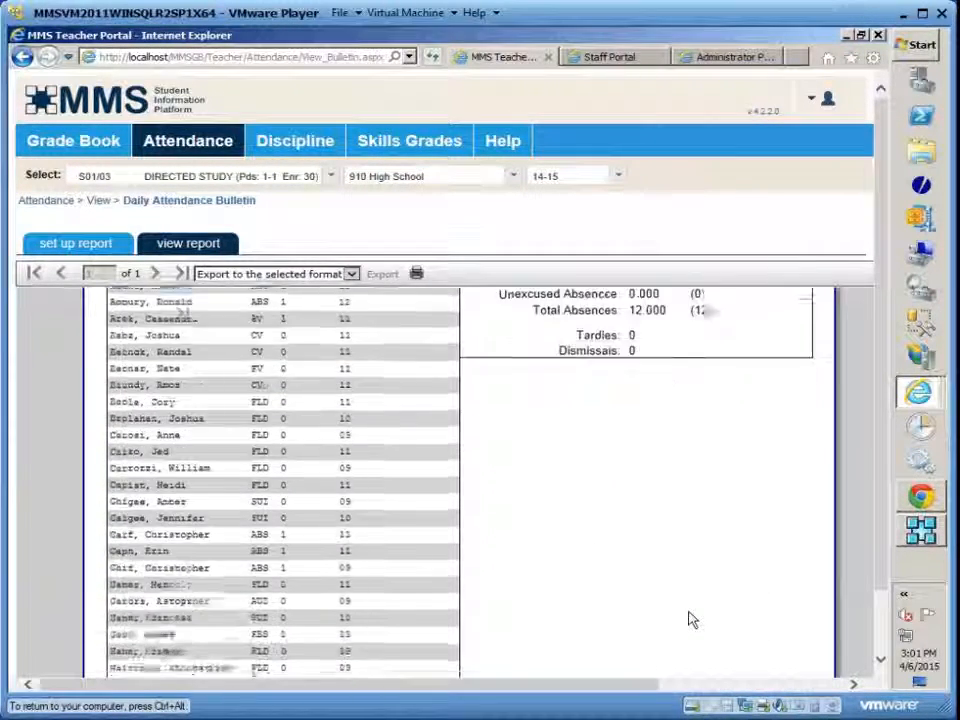
scroll(688, 620, up, 5)
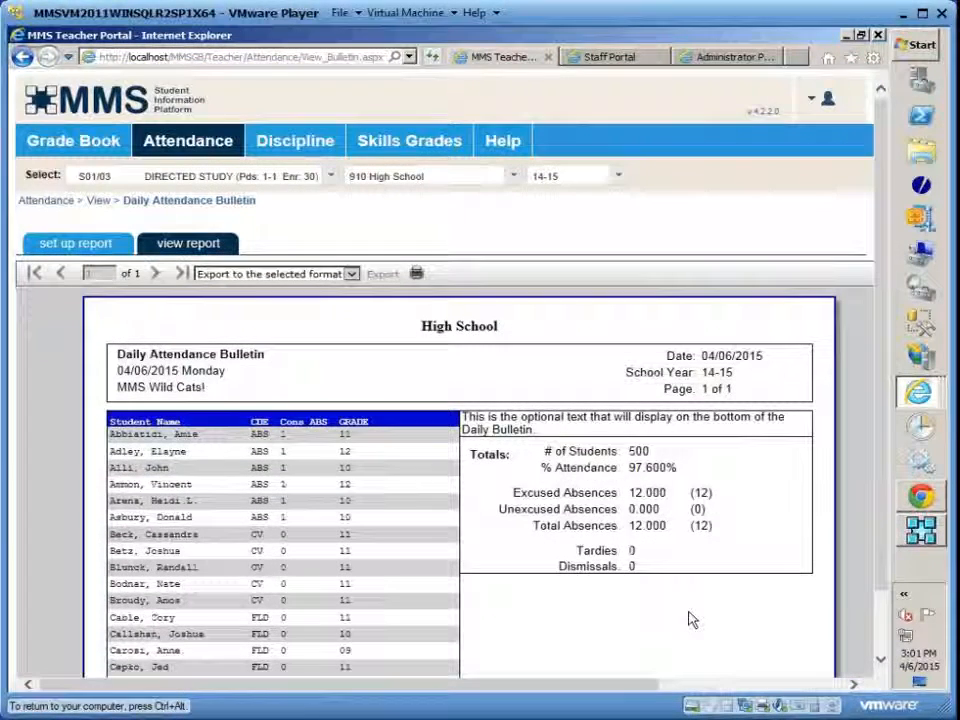